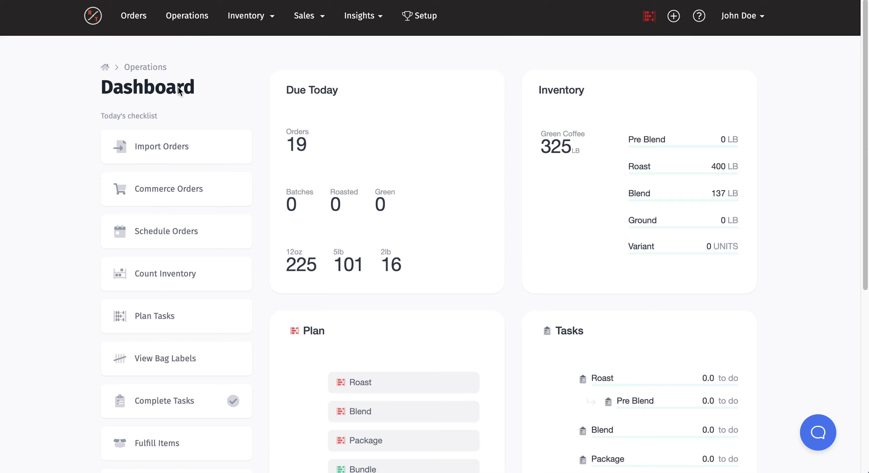
Step: Open the orders list and review the pending orders and the ready orders
left_click(134, 19)
left_click(129, 21)
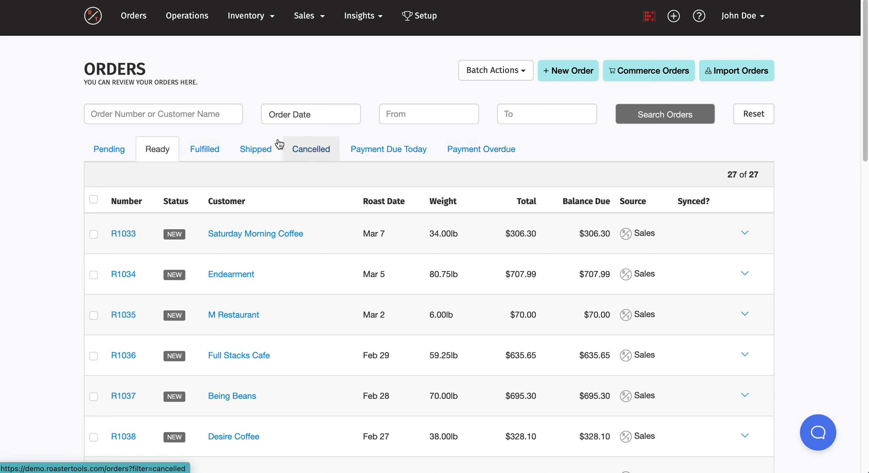
left_click(89, 156)
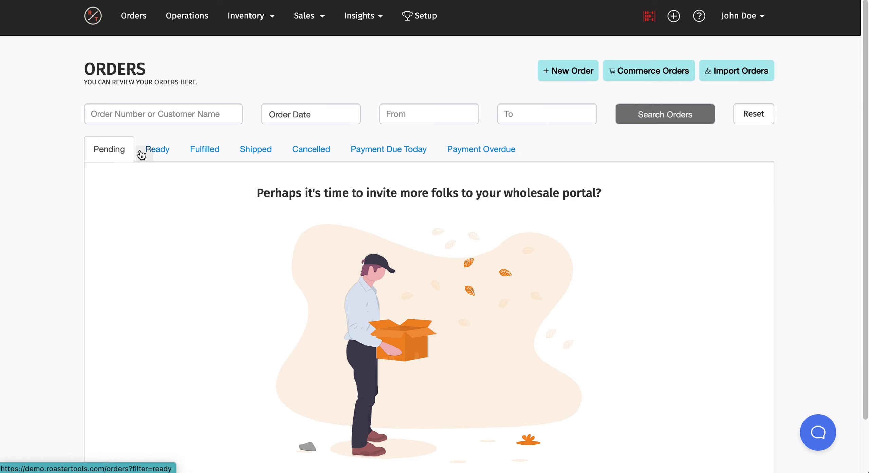
left_click(153, 152)
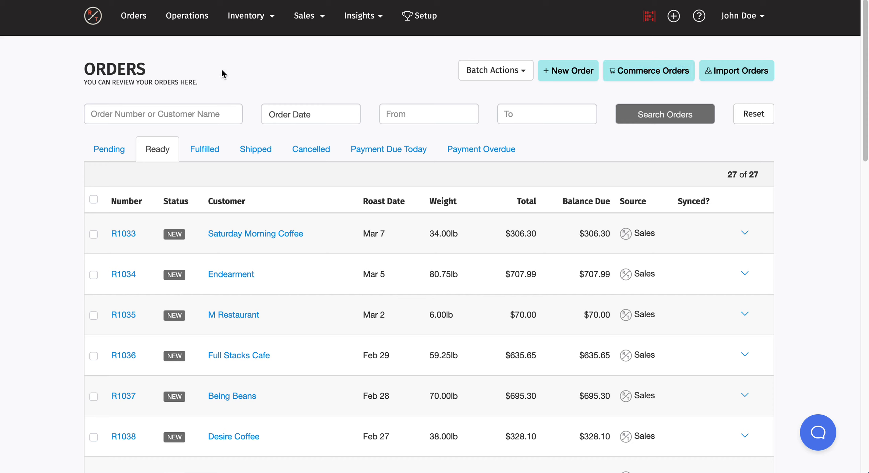
Step: Filter the commerce orders to the not importable ones and expand the details of the order dated Feb 15, 2024
left_click(176, 21)
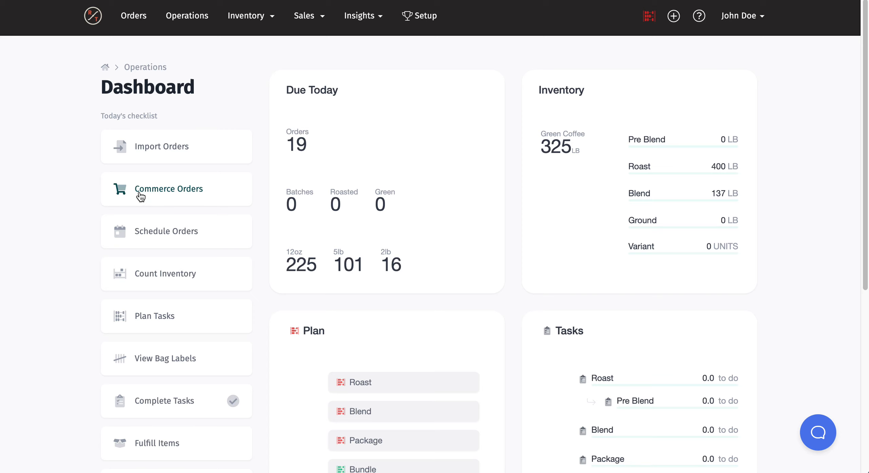
left_click(159, 193)
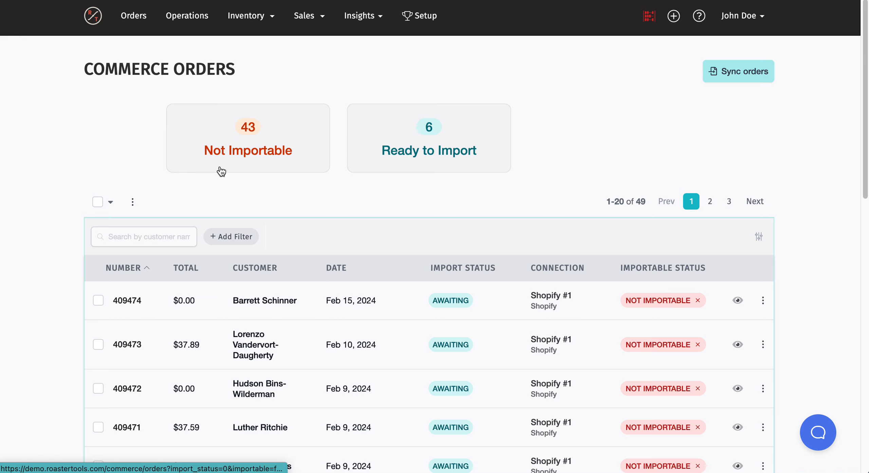
left_click(240, 143)
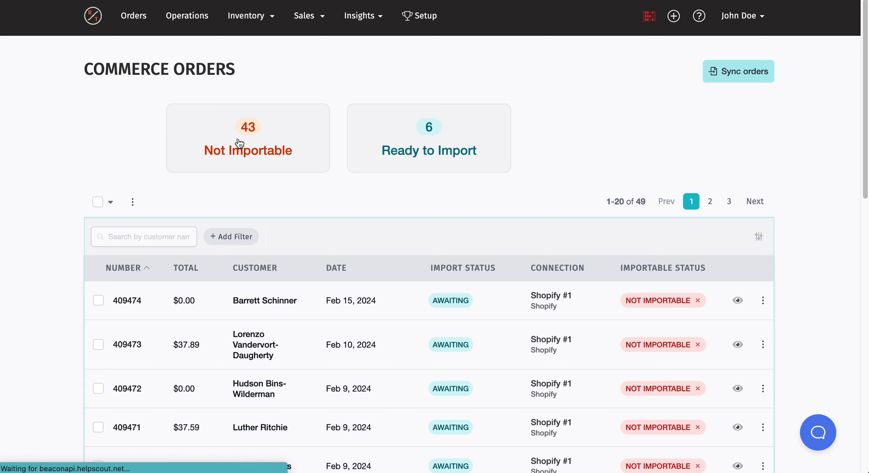
left_click(738, 305)
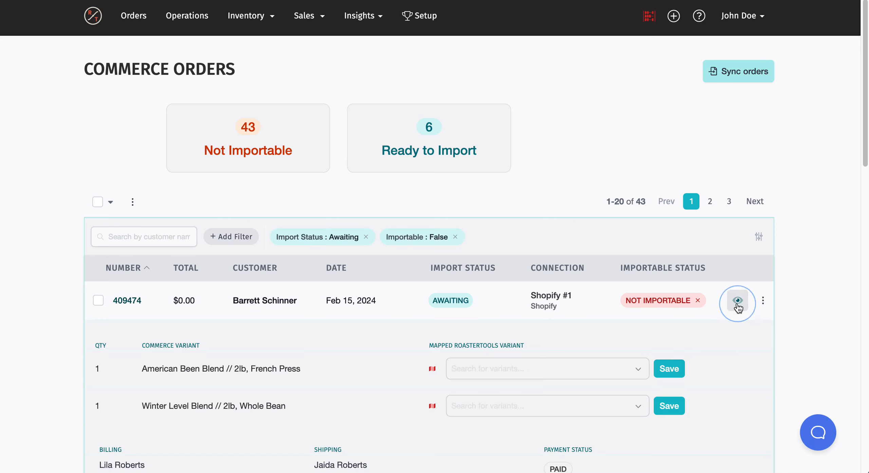
scroll(541, 299, "down", 2)
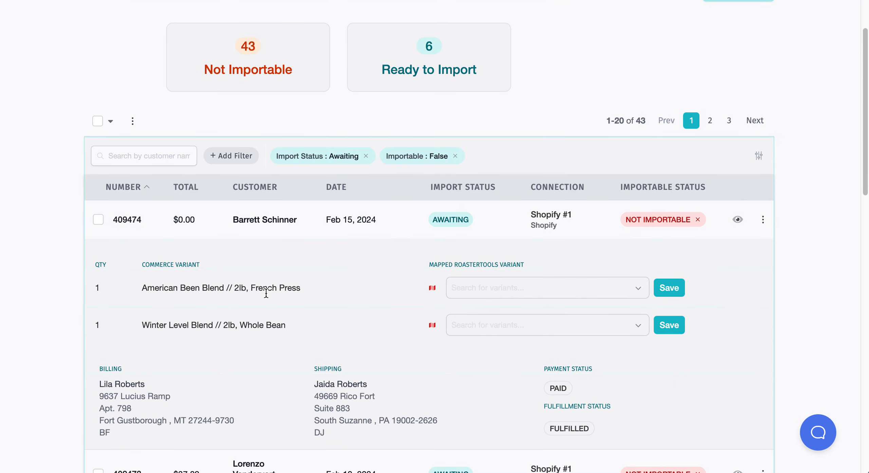
Step: Map the commerce variant American Been Blend // 2lb, French Press to Hawthorne House Blend, 2lb, Drip and save the mapping
left_click(460, 288)
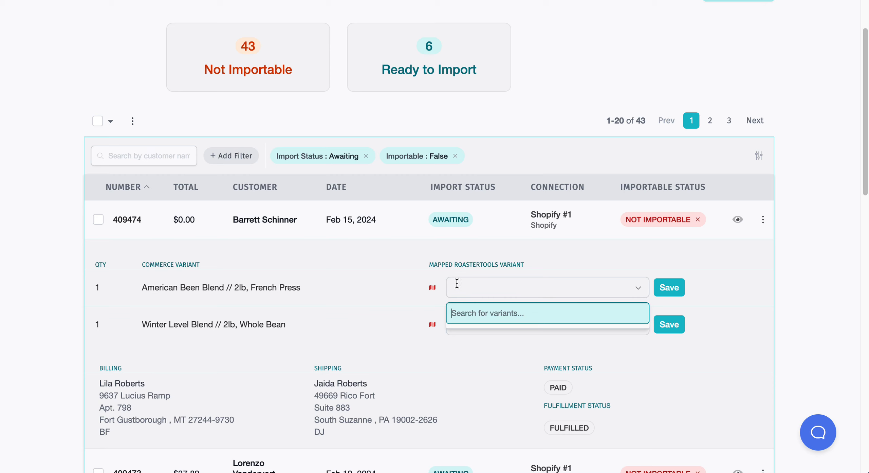
type("ble")
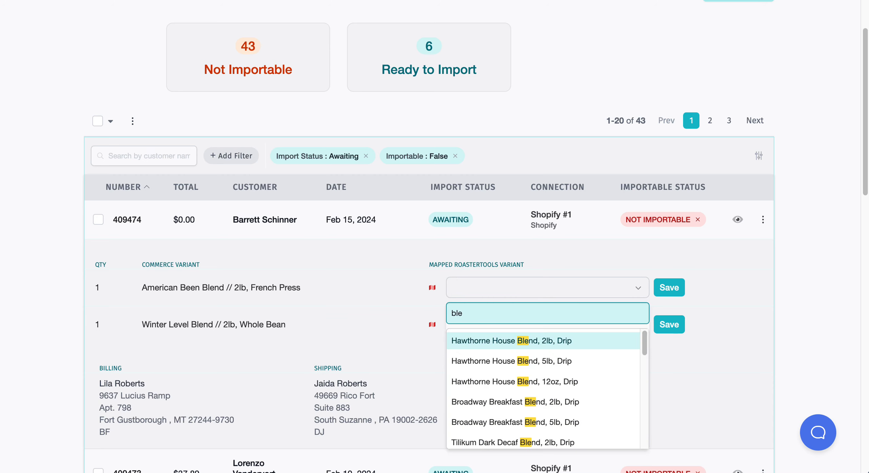
left_click(474, 341)
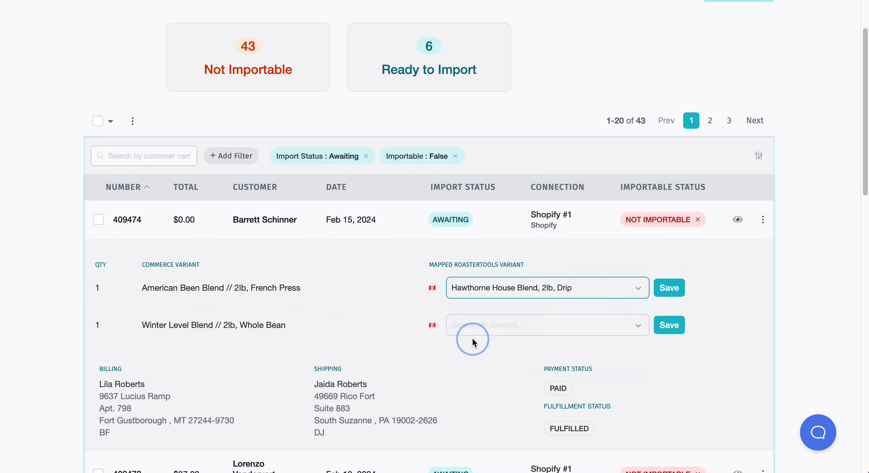
left_click(667, 287)
Step: Map the commerce variant Winter Level Blend // 2lb, Whole Bean to Broadway Breakfast Blend, 2lb, Drip and save the mapping
left_click(544, 322)
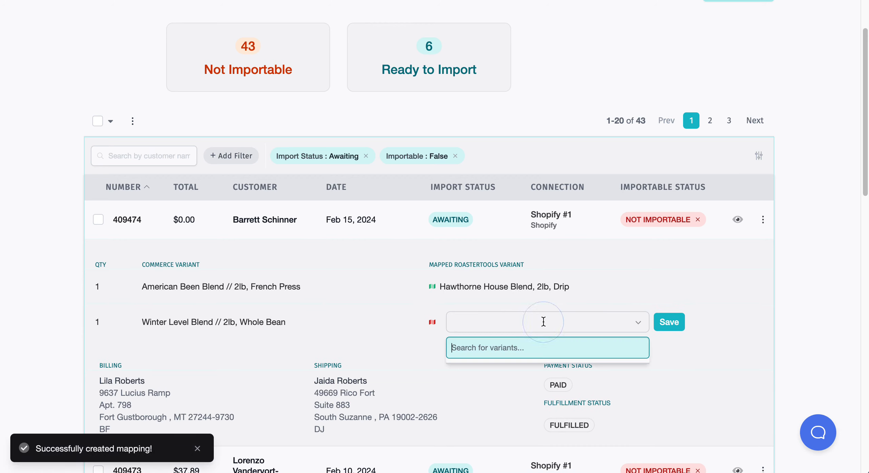
type("ble")
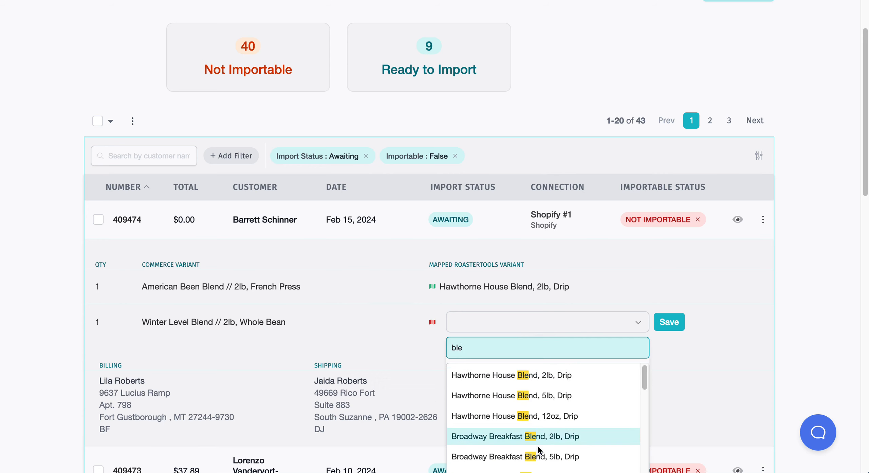
left_click(581, 440)
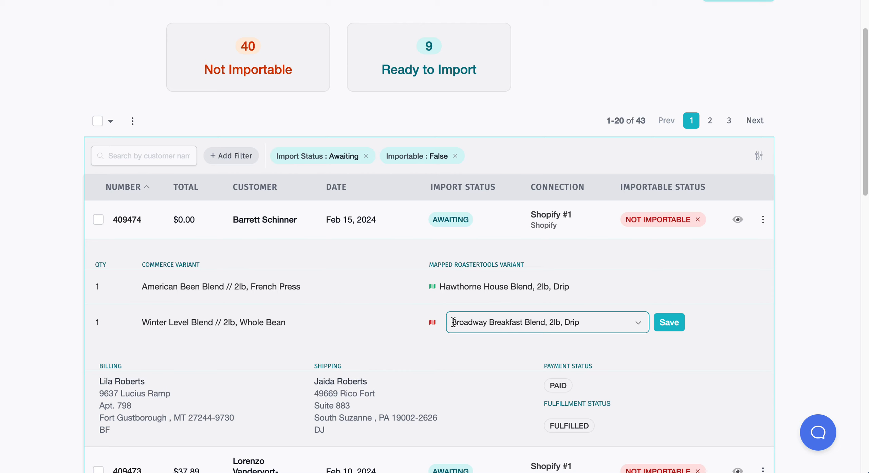
left_click(665, 323)
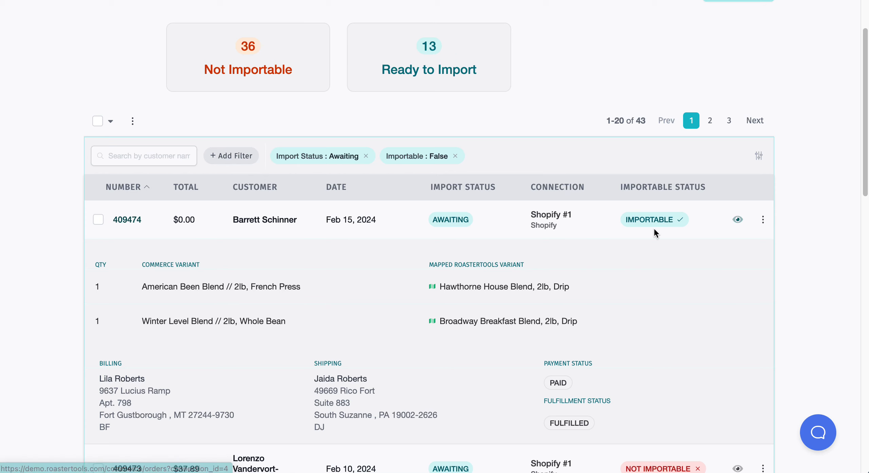
Step: List the commerce orders that are ready to import, select all of them and import them
left_click(446, 55)
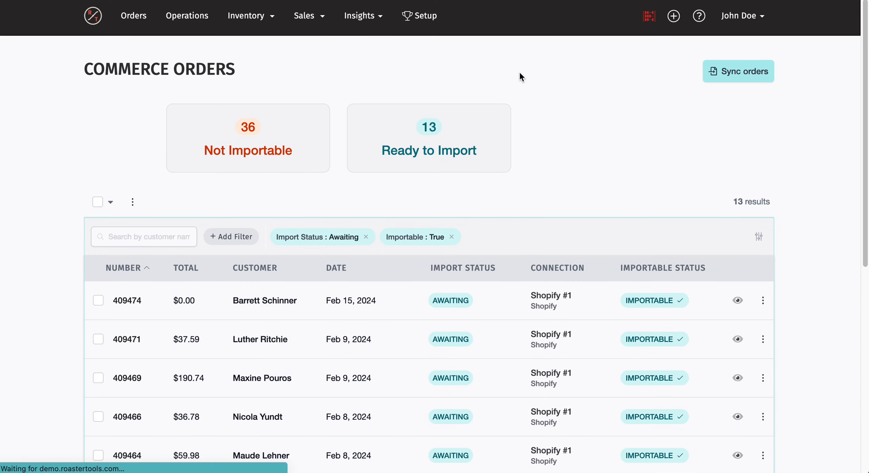
scroll(524, 163, "down", 1)
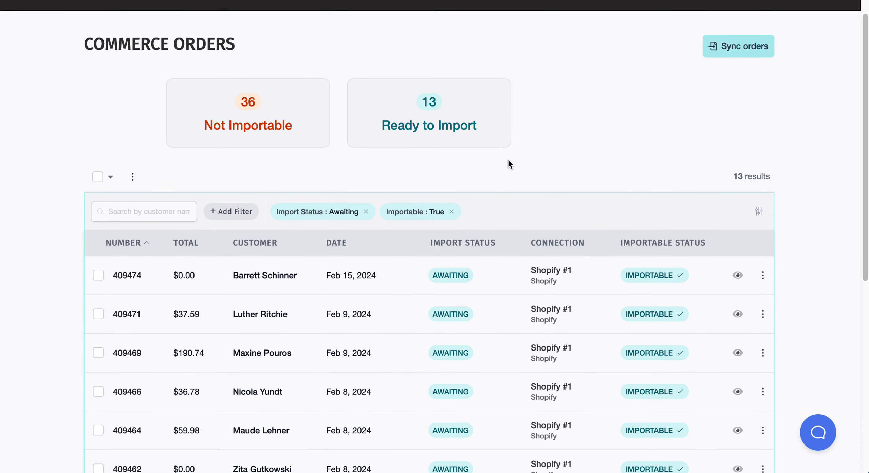
scroll(558, 159, "down", 3)
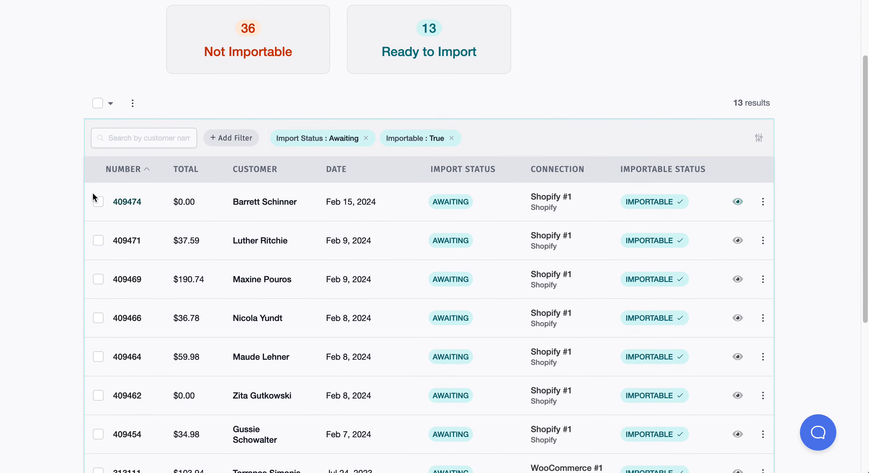
left_click(98, 203)
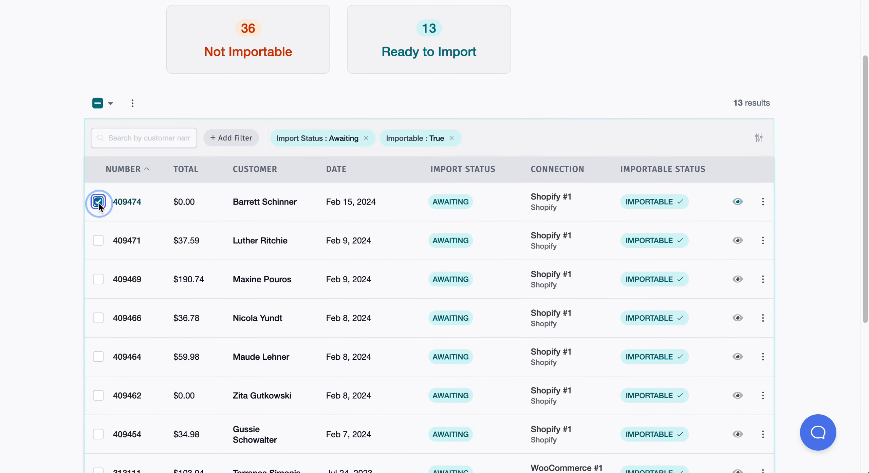
left_click(99, 240)
left_click(98, 103)
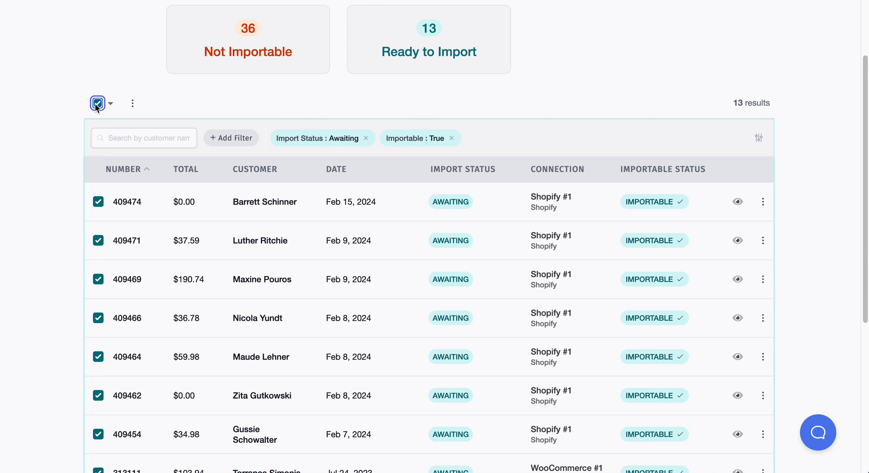
left_click(133, 107)
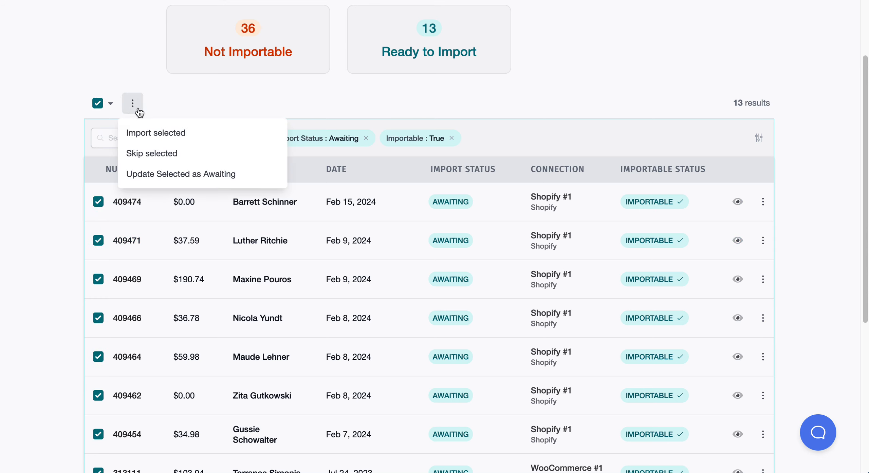
left_click(141, 135)
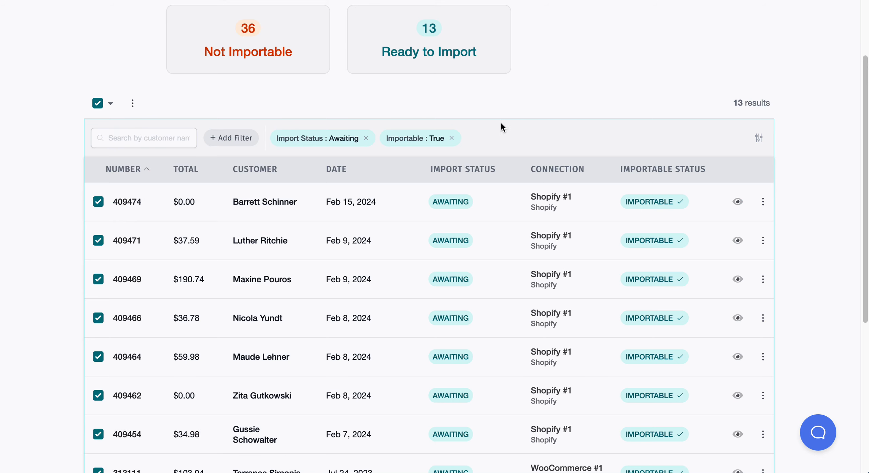
Step: Check the main orders list for newly imported pending orders, and return to the operations dashboard
scroll(517, 118, "up", 5)
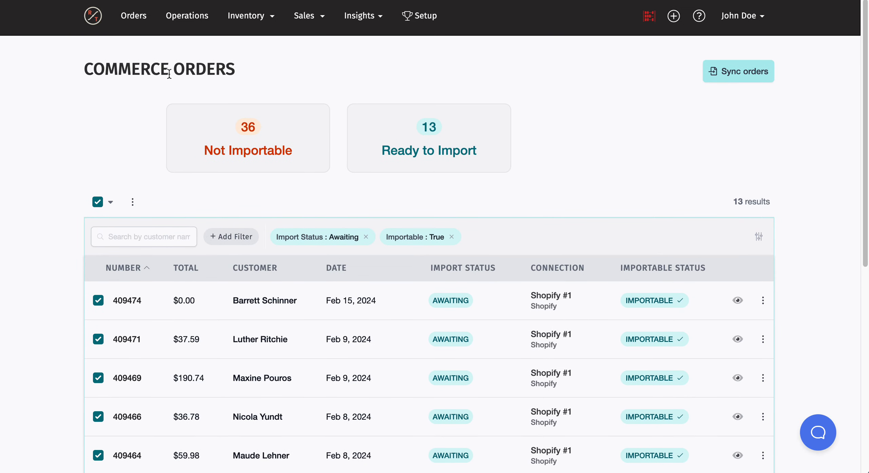
left_click(191, 21)
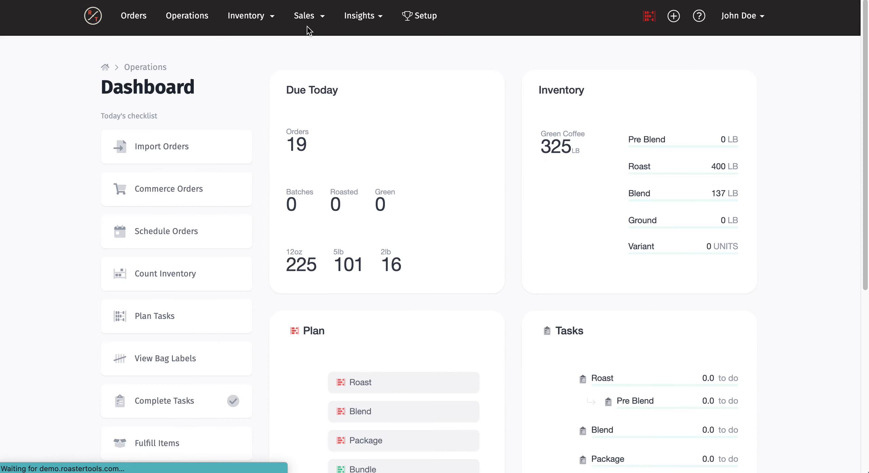
left_click(134, 17)
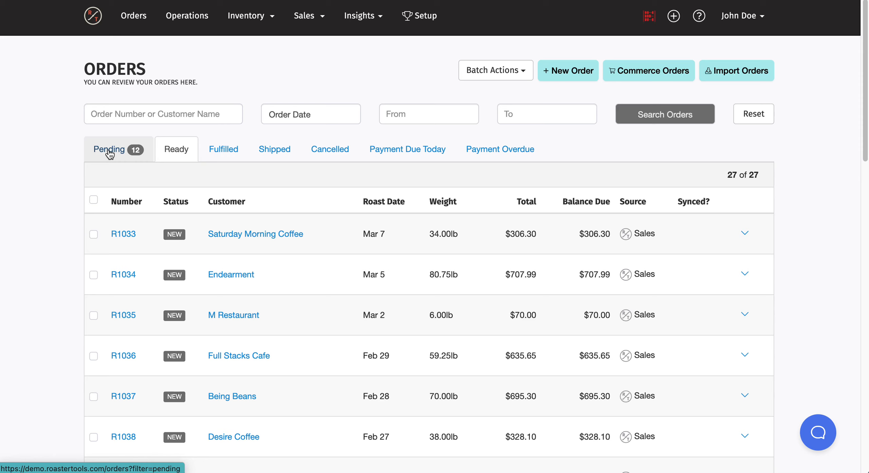
left_click(182, 22)
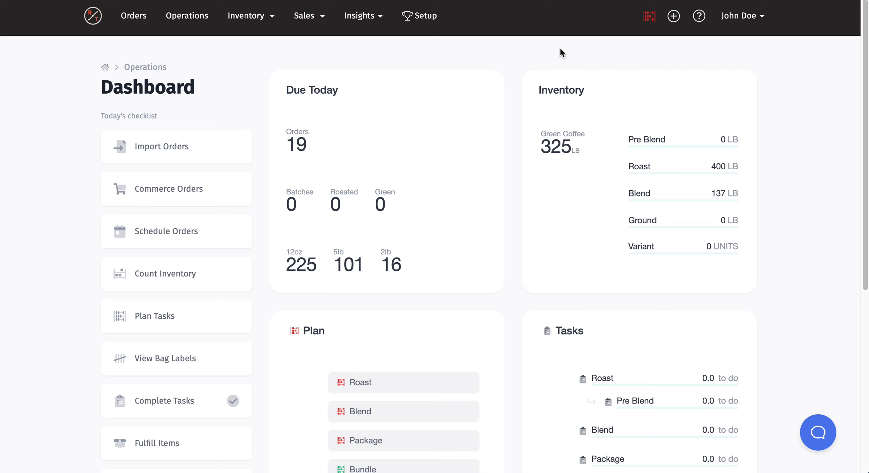
Step: Start a new quick order for the customer Jane's Bakery
left_click(677, 17)
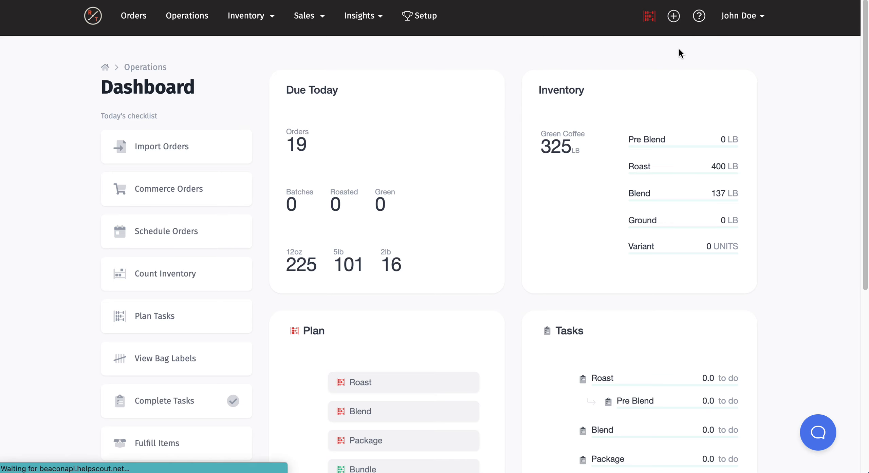
left_click(202, 140)
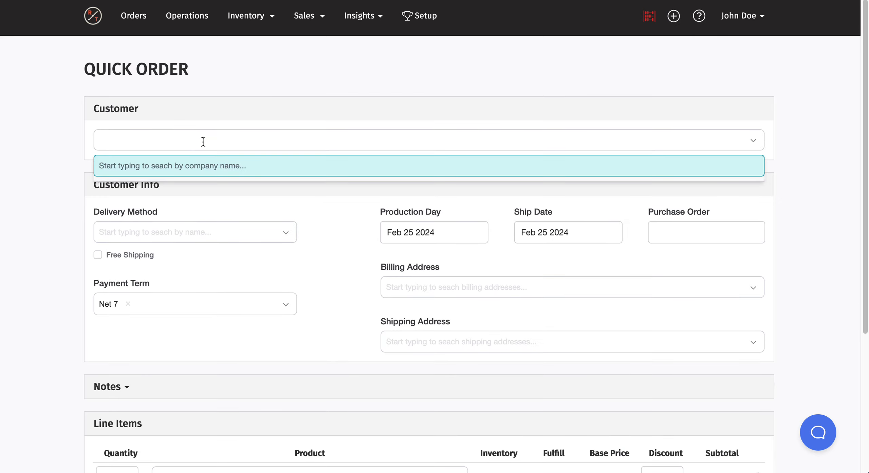
type("j")
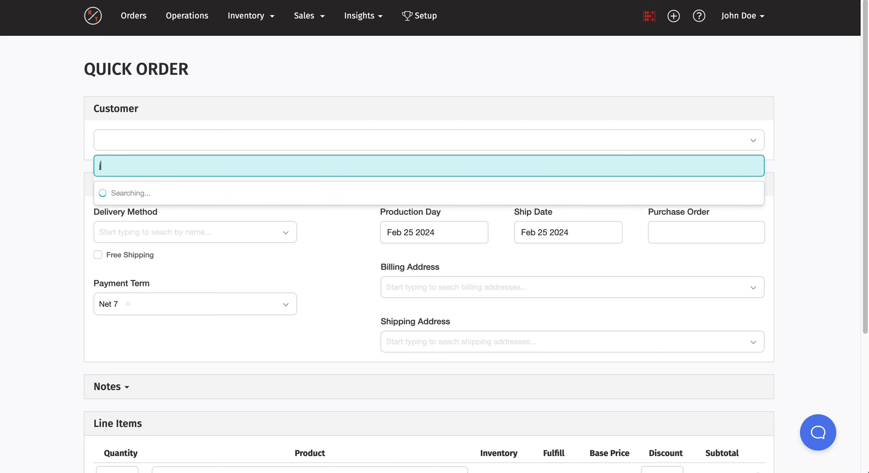
left_click(167, 193)
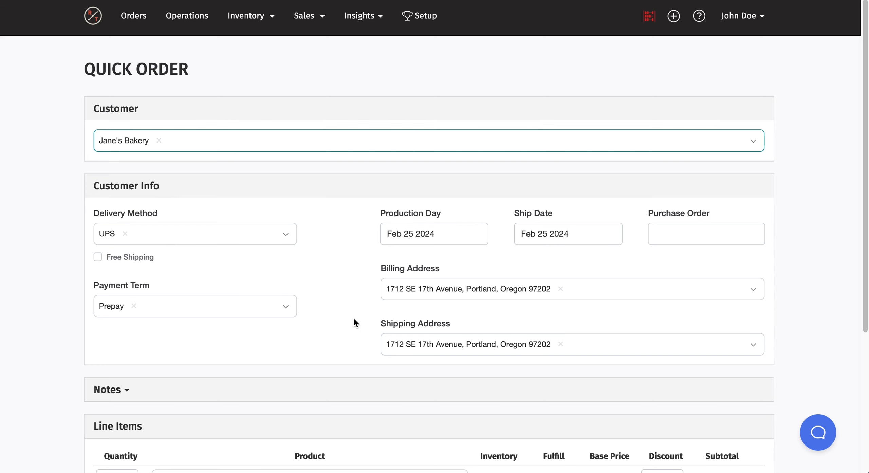
Step: Fill the order's first line item with Halfcaf Blend, 5lb, Whole Bean in a quantity of 3
scroll(293, 317, "down", 5)
left_click(192, 281)
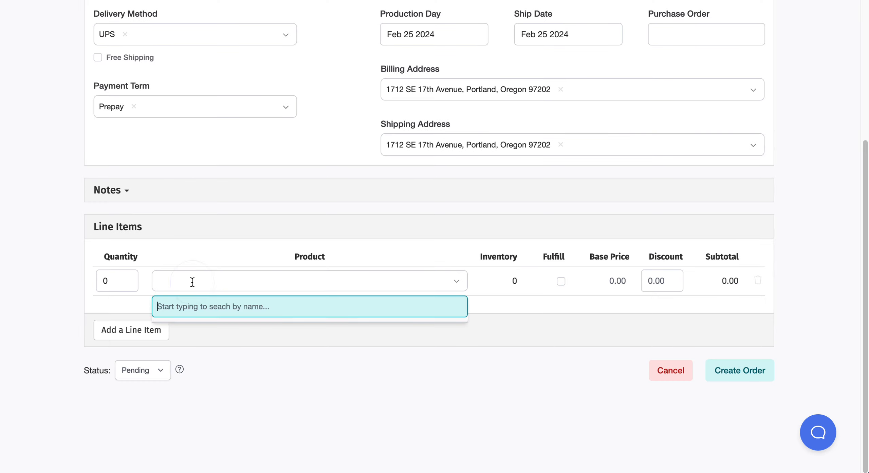
type("b")
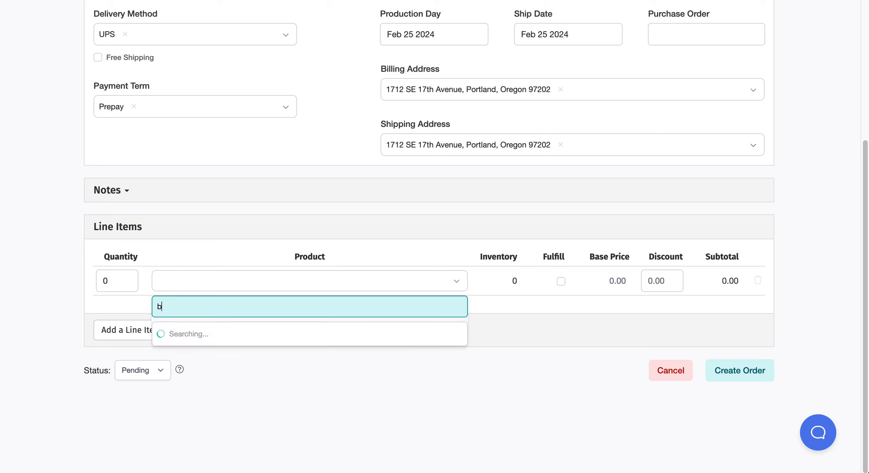
type("l")
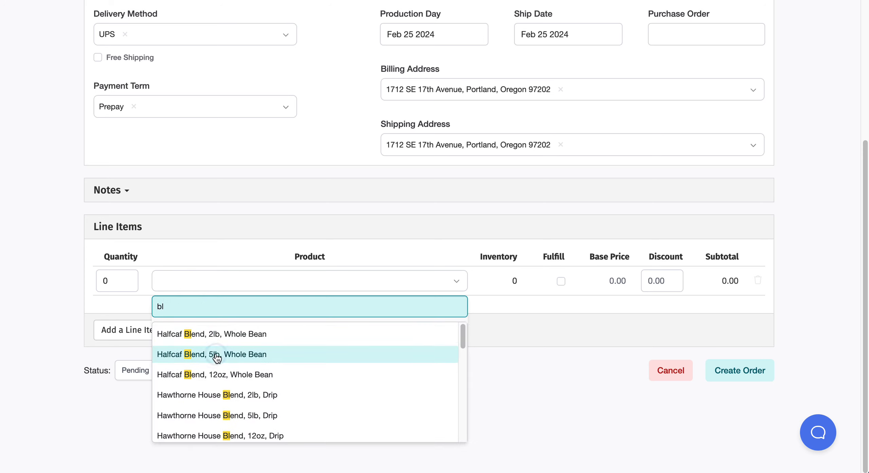
left_click(217, 359)
left_click(87, 275)
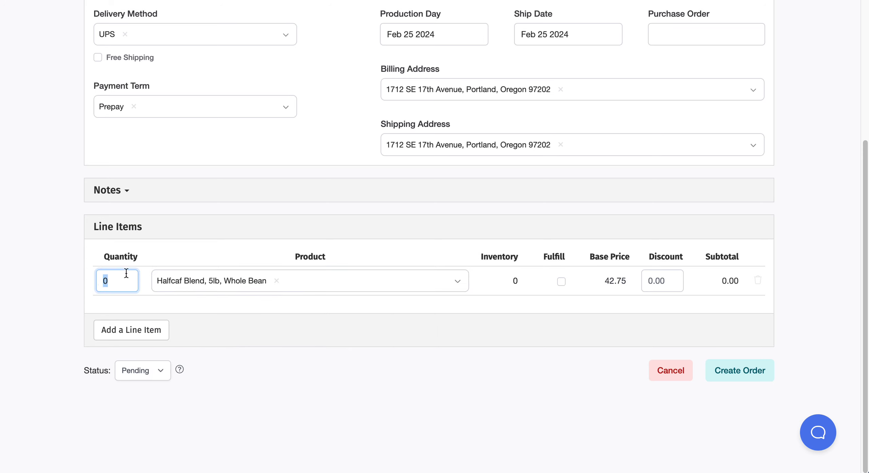
type("3")
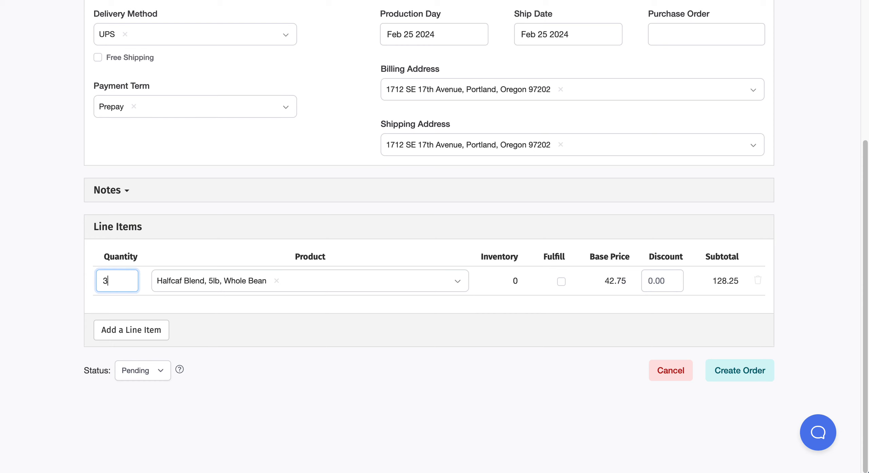
Step: Create the quick order and open the order schedule from the operations dashboard
left_click(749, 373)
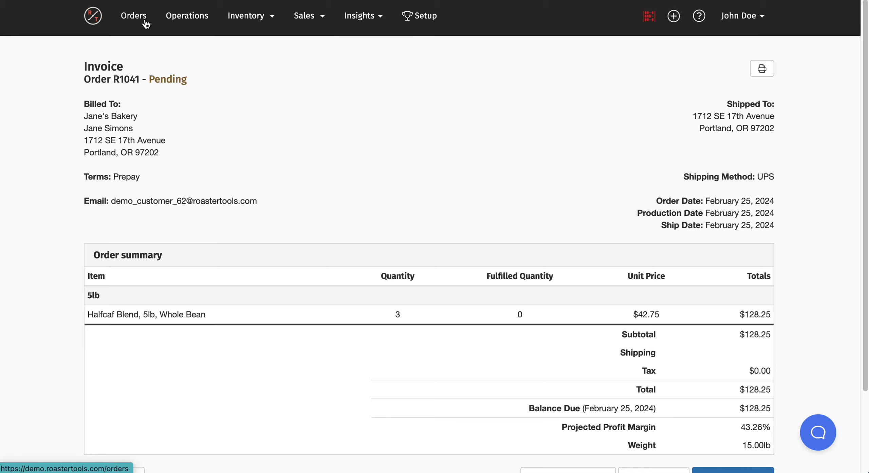
left_click(189, 17)
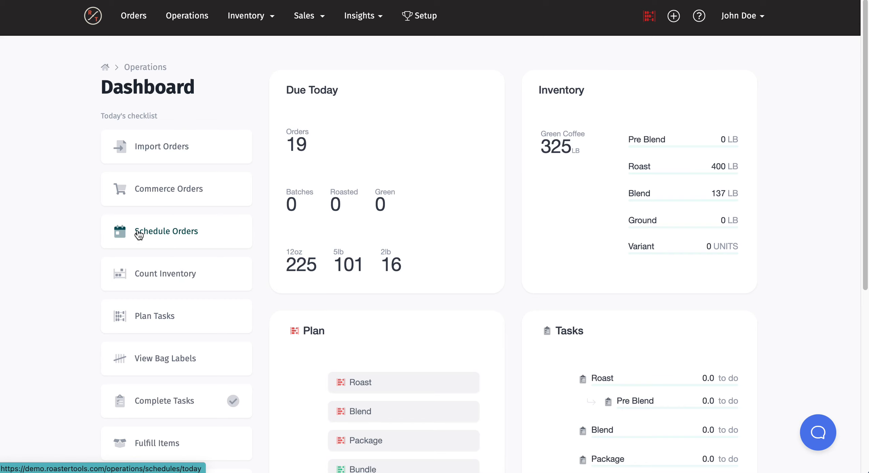
scroll(55, 217, "down", 1)
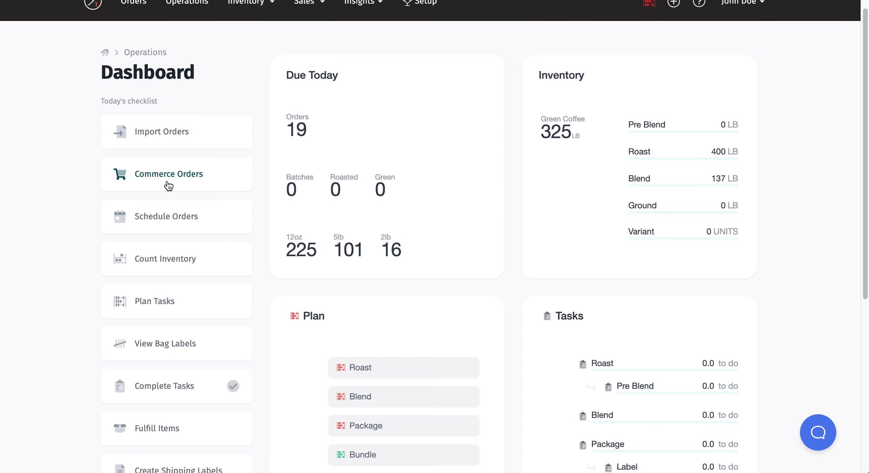
left_click(167, 221)
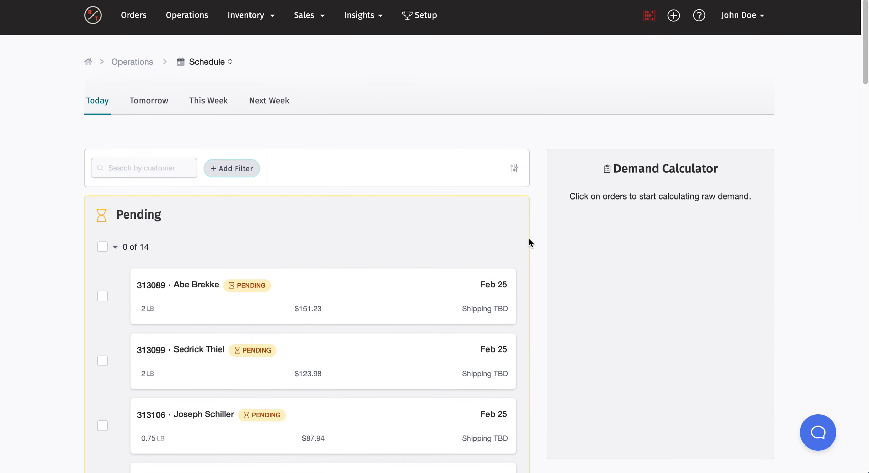
Step: Look over the pending orders in today's schedule and switch the schedule to this week
scroll(532, 236, "down", 5)
scroll(533, 237, "down", 1)
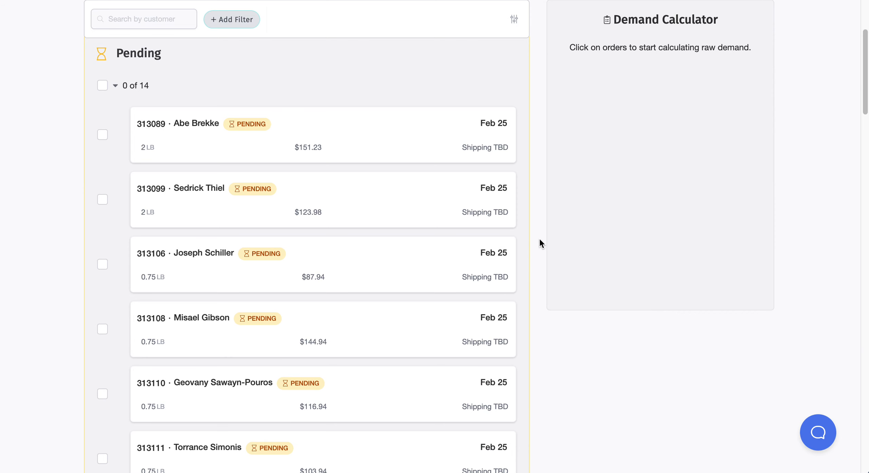
scroll(533, 241, "up", 4)
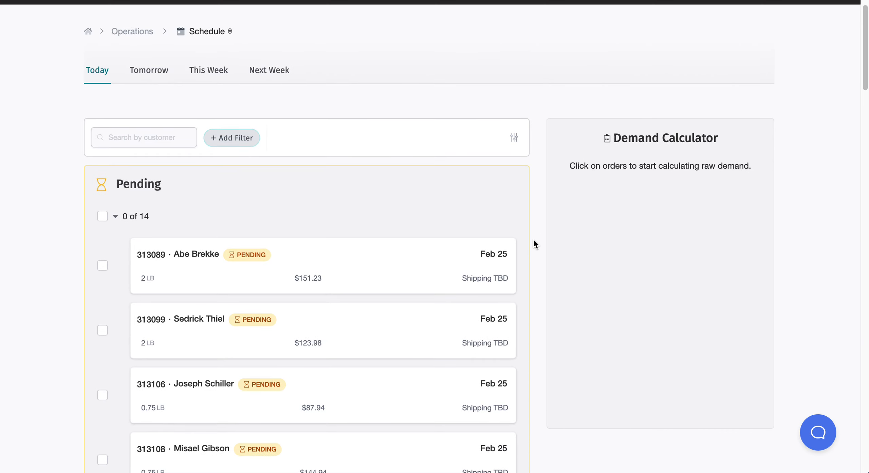
scroll(534, 240, "up", 1)
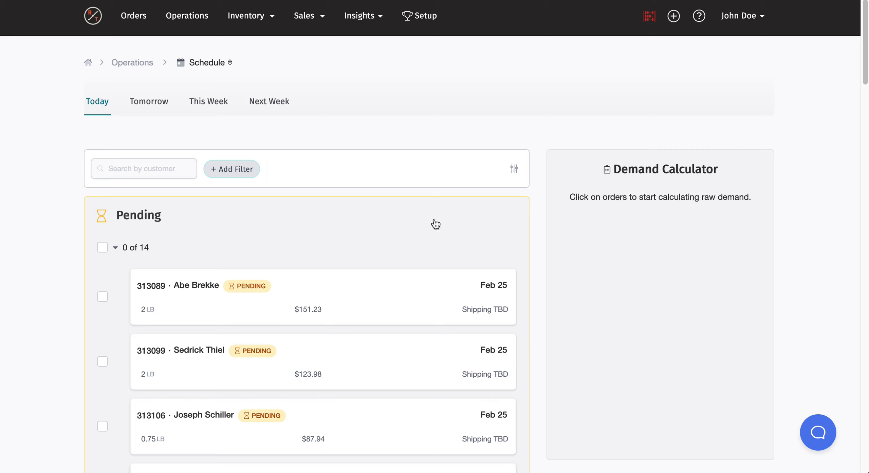
left_click(204, 108)
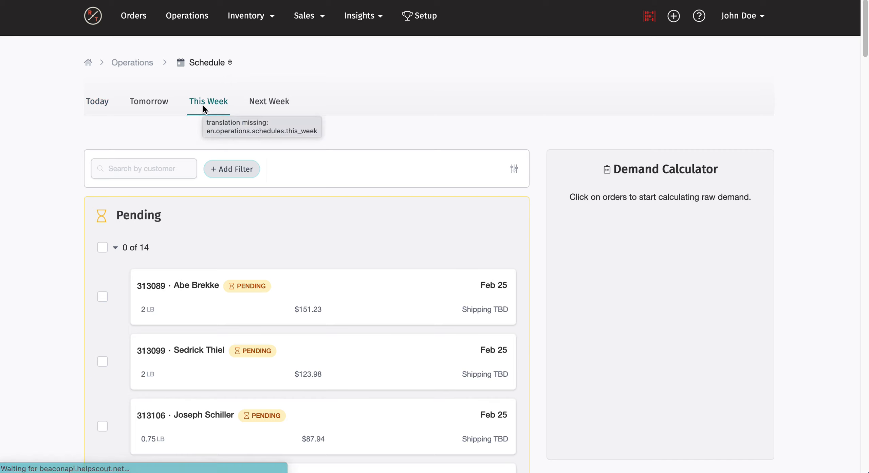
left_click(201, 102)
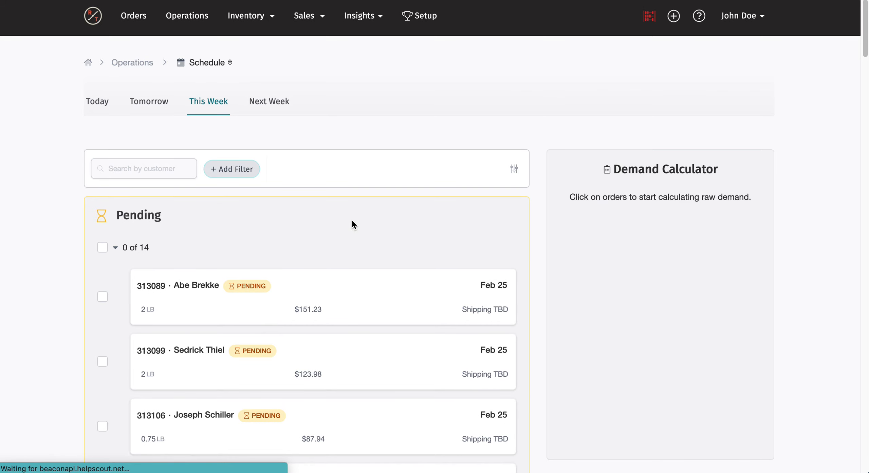
Step: Look through all the pending orders in this week's schedule, down to the Jane's Bakery order
scroll(305, 225, "down", 5)
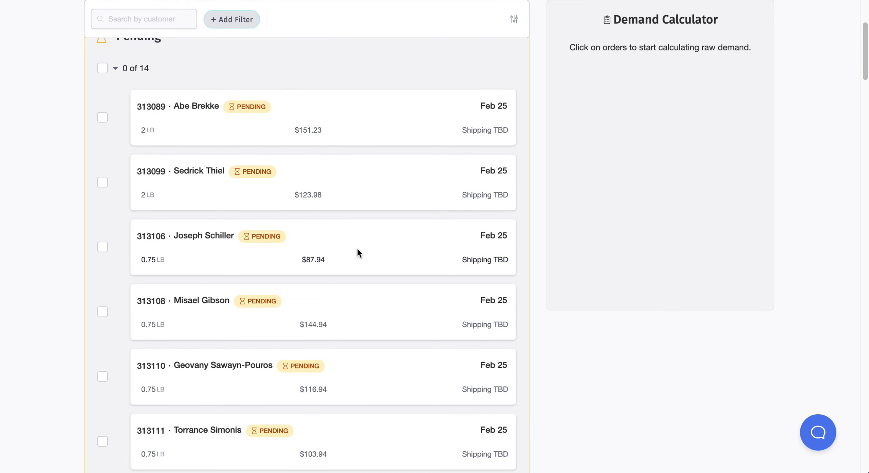
scroll(357, 252, "down", 7)
scroll(358, 253, "down", 3)
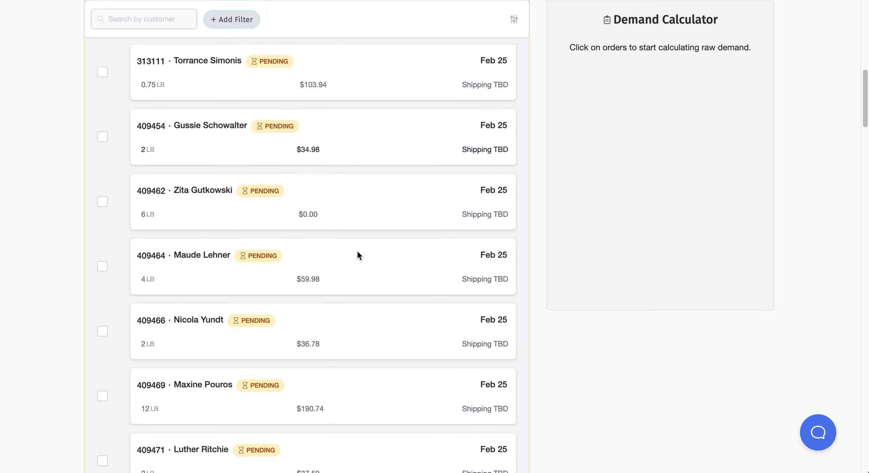
scroll(357, 253, "down", 5)
scroll(357, 253, "down", 2)
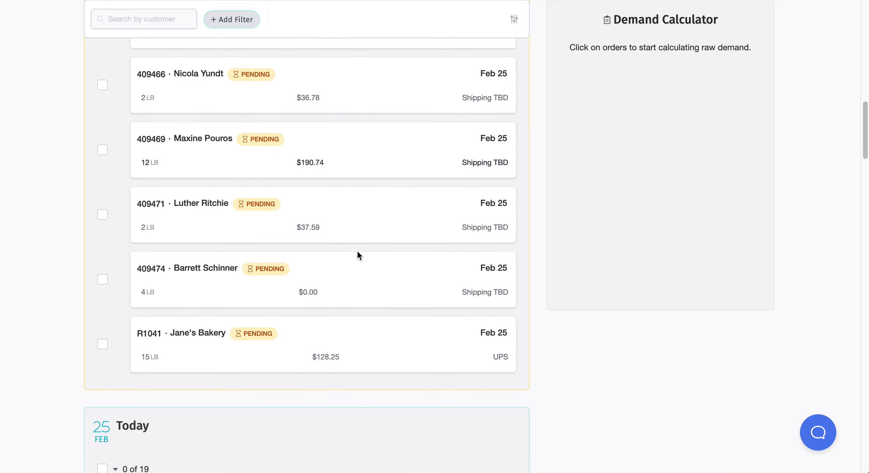
scroll(357, 252, "up", 4)
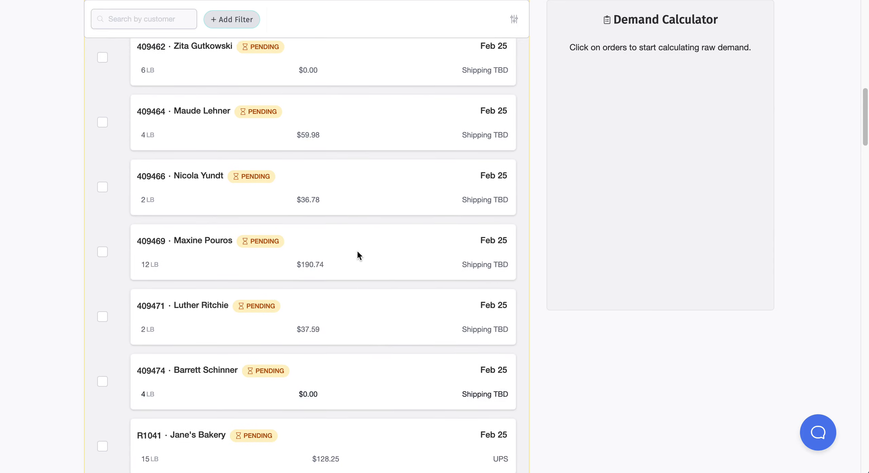
scroll(358, 252, "up", 5)
scroll(357, 253, "up", 10)
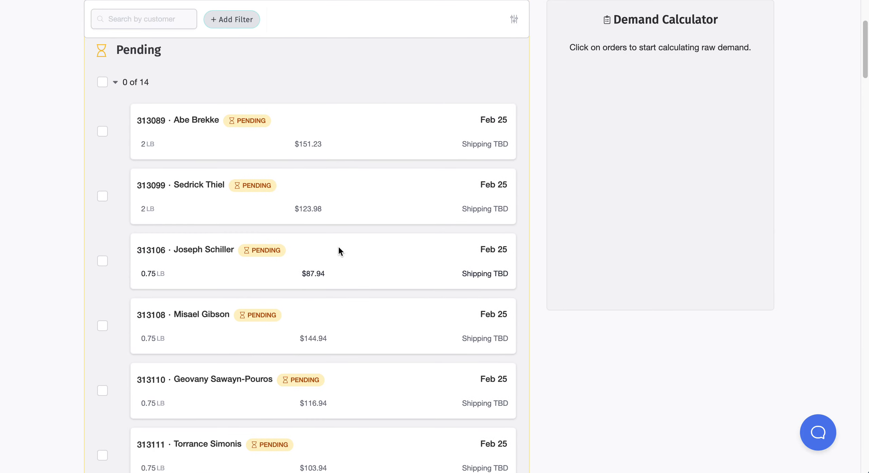
Step: Select all the pending orders and approve them
left_click(102, 199)
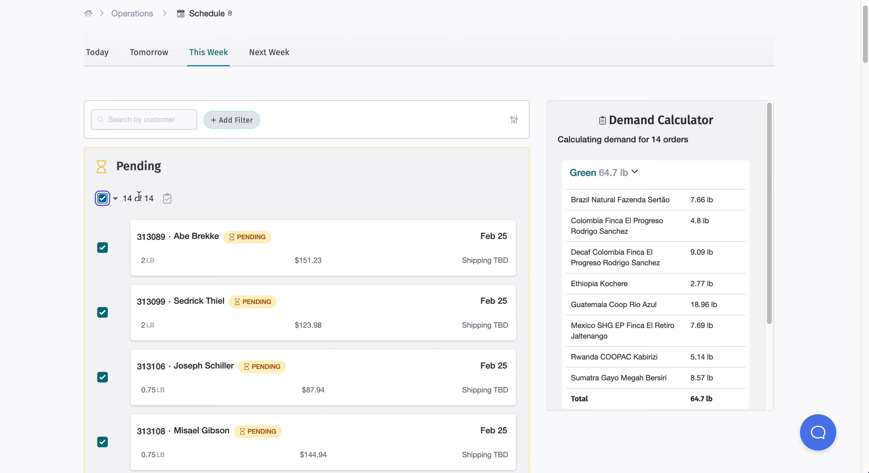
left_click(168, 200)
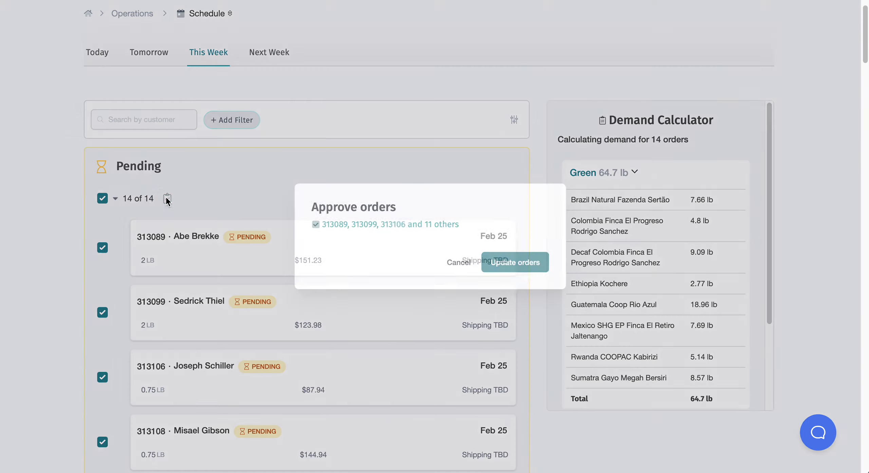
left_click(515, 263)
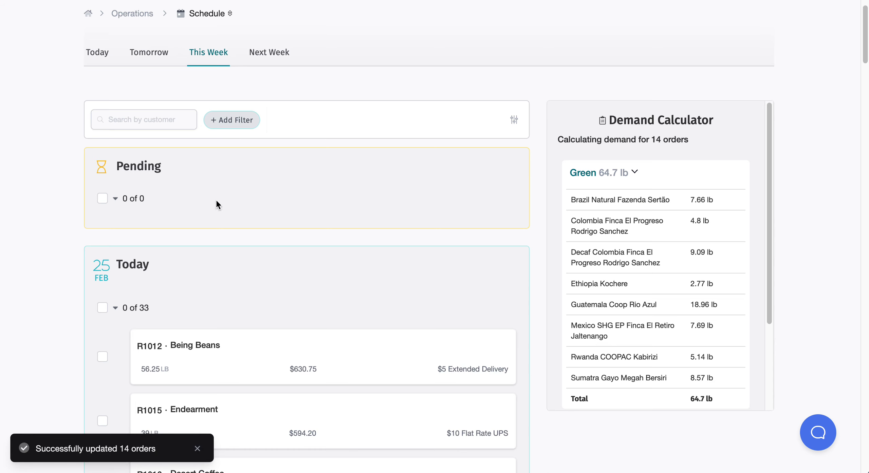
Step: Select all orders scheduled for today to calculate their raw demand
scroll(289, 217, "down", 2)
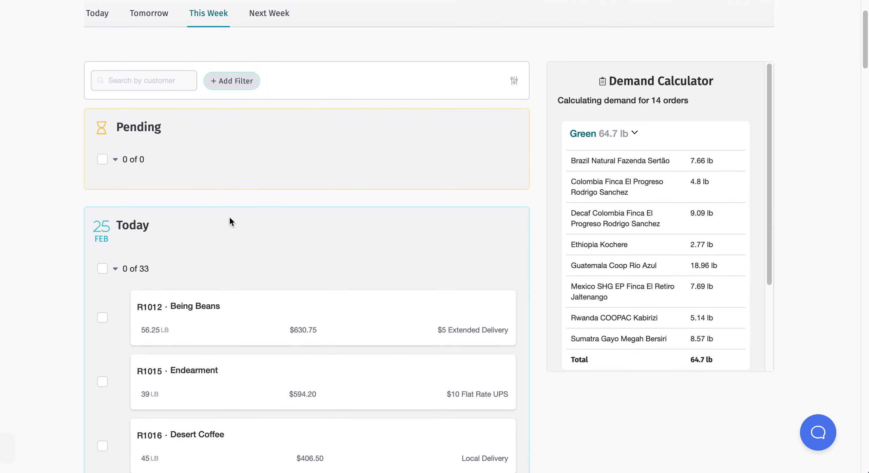
scroll(231, 221, "down", 2)
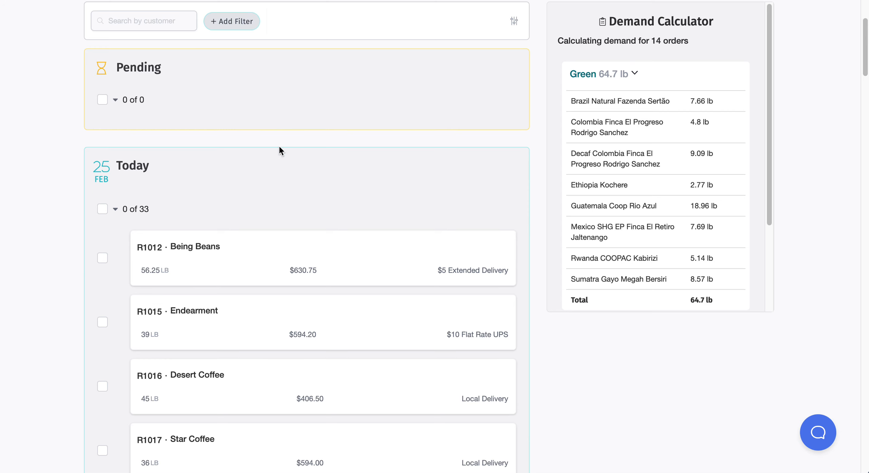
scroll(169, 188, "down", 3)
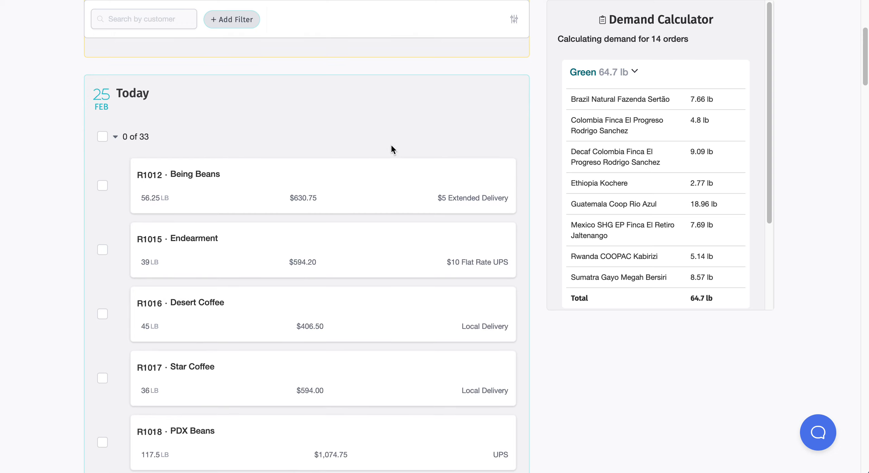
left_click(102, 136)
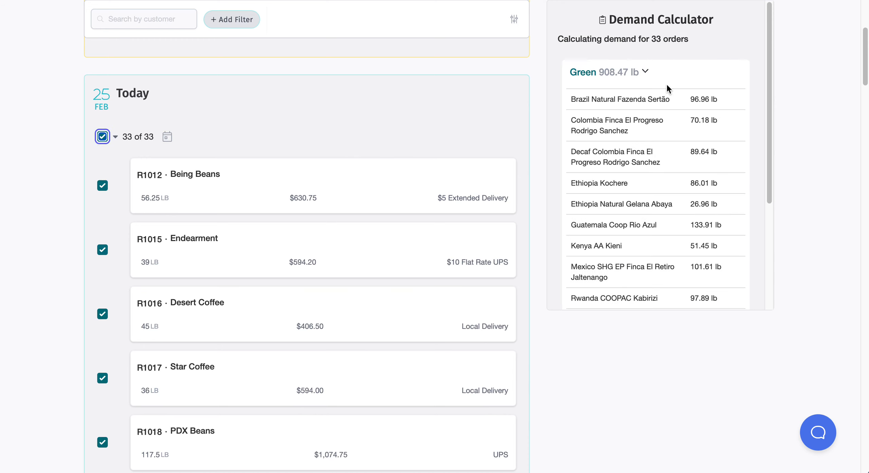
Step: Examine the green coffee breakdown in the Demand Calculator, leaving that section collapsed
left_click(645, 72)
scroll(677, 114, "up", 4)
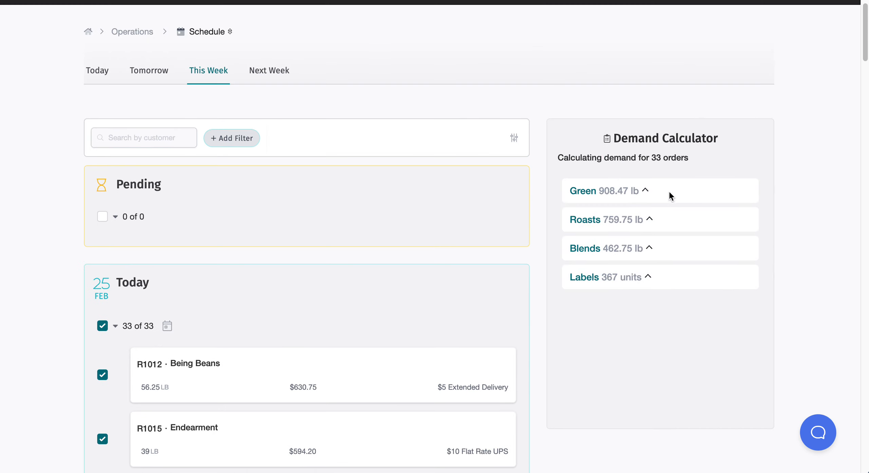
scroll(509, 215, "down", 1)
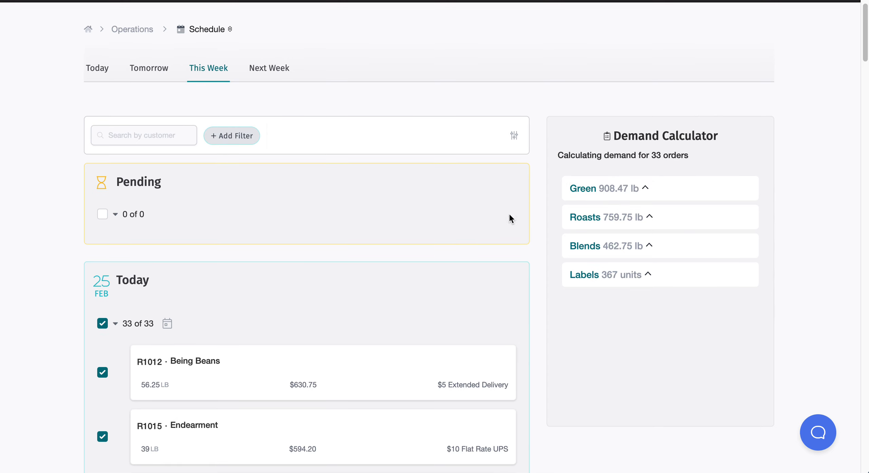
left_click(646, 189)
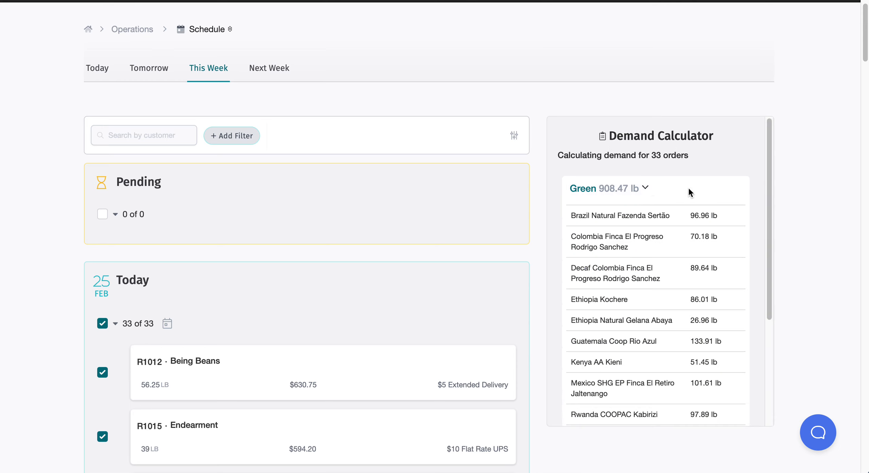
scroll(730, 217, "down", 1)
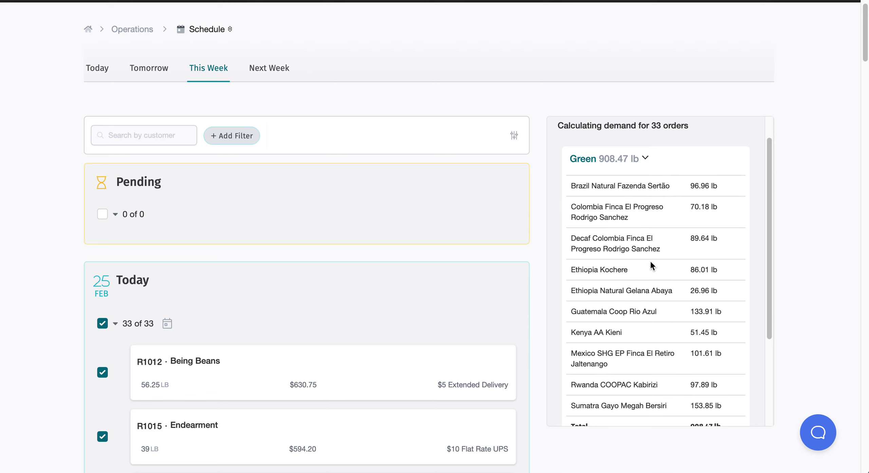
scroll(658, 327, "down", 4)
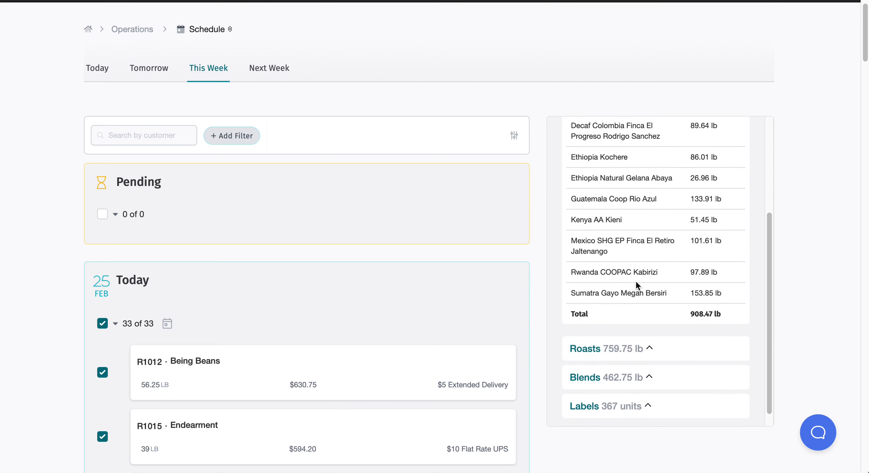
scroll(670, 172, "up", 5)
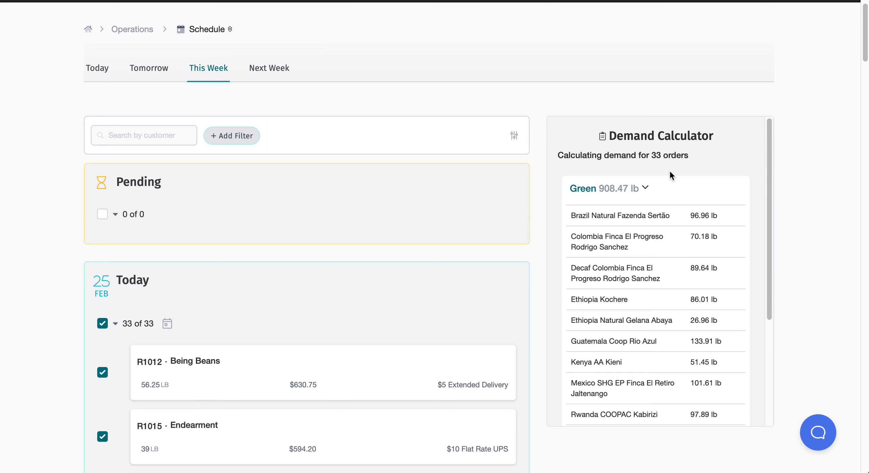
left_click(645, 192)
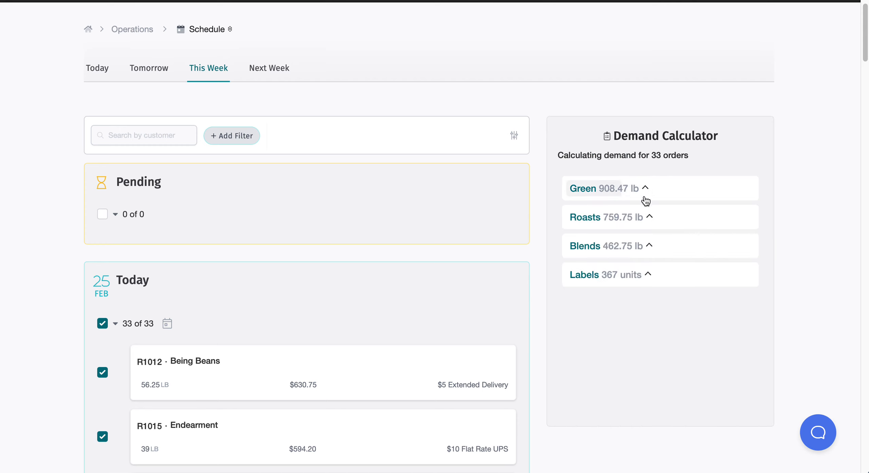
Step: Examine the demand for each roast in the Demand Calculator and collapse the Roasts breakdown
left_click(650, 218)
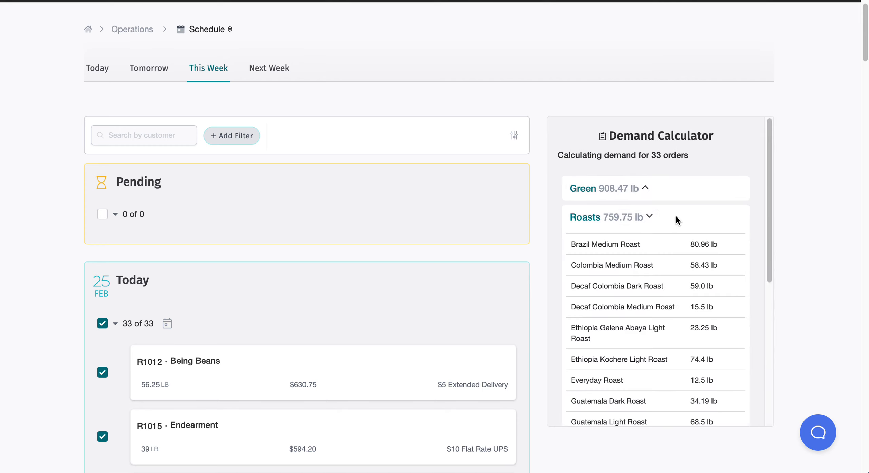
scroll(669, 219, "down", 1)
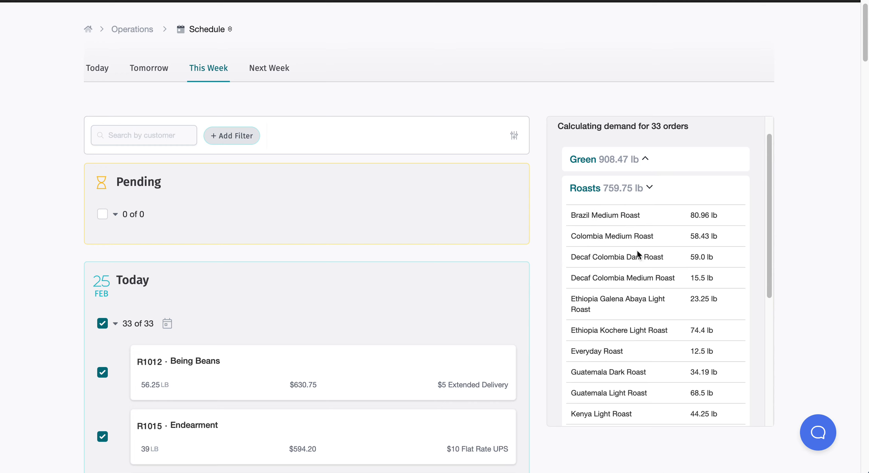
scroll(638, 251, "down", 1)
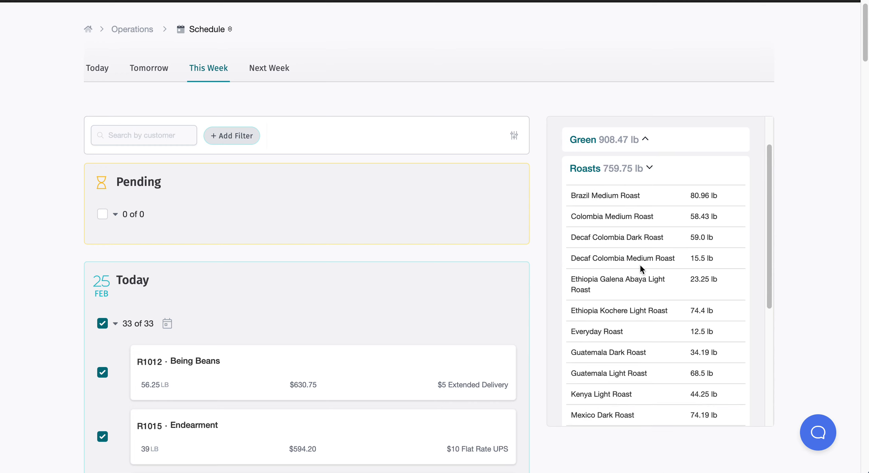
scroll(639, 264, "up", 2)
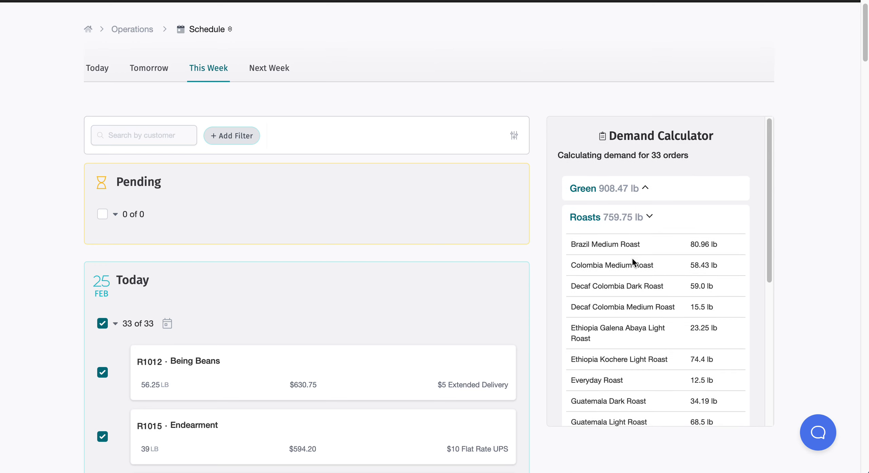
left_click(649, 217)
Step: Examine the demand for each blend in the Demand Calculator and collapse the Blends breakdown
left_click(652, 247)
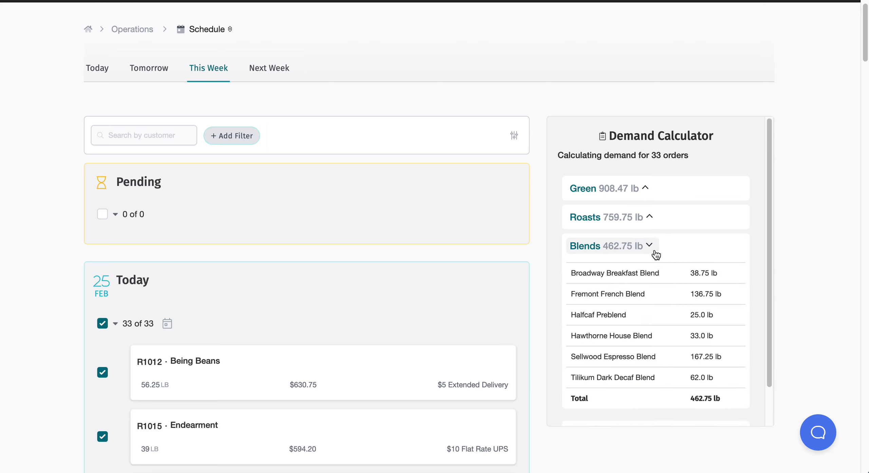
scroll(655, 258, "down", 1)
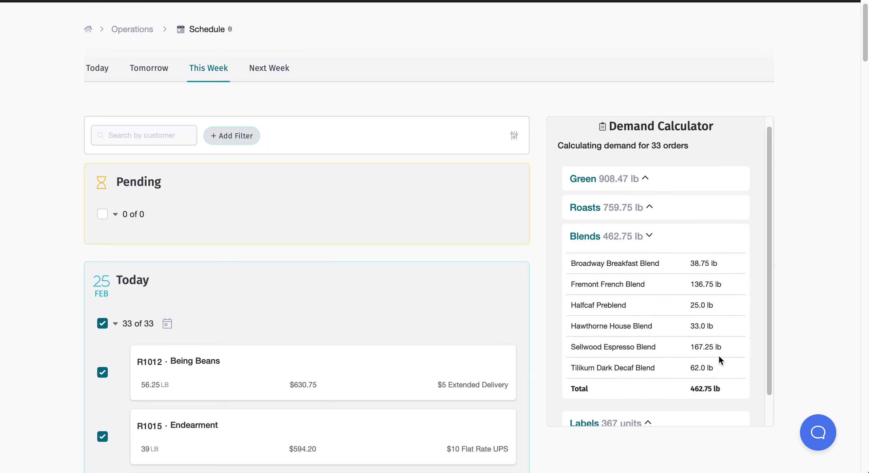
left_click(650, 236)
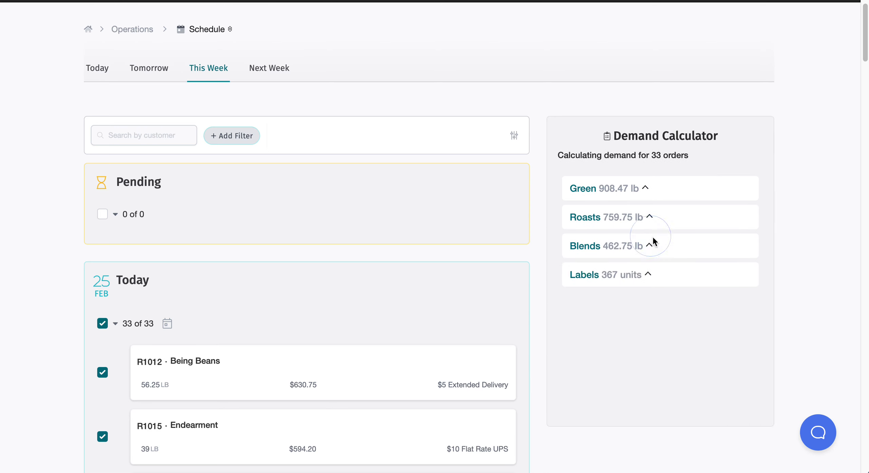
Step: Examine the label demand per product, size and grind in the Demand Calculator and collapse the Labels breakdown
left_click(652, 276)
scroll(673, 269, "down", 4)
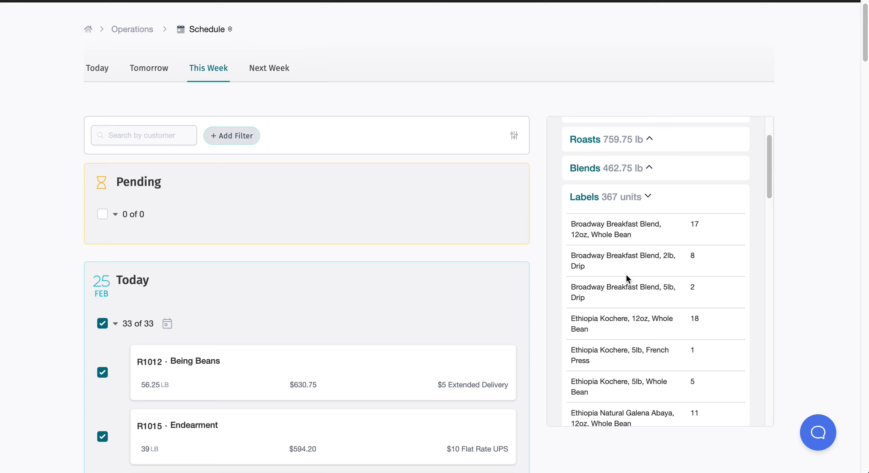
scroll(626, 274, "down", 10)
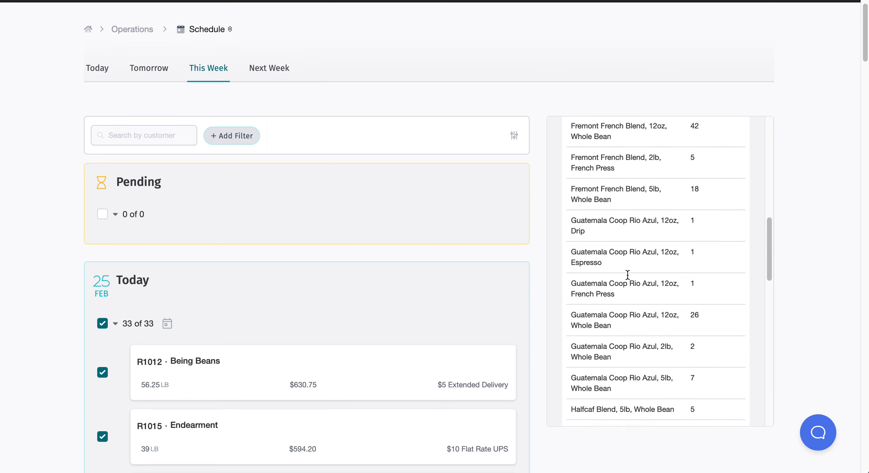
scroll(628, 274, "down", 15)
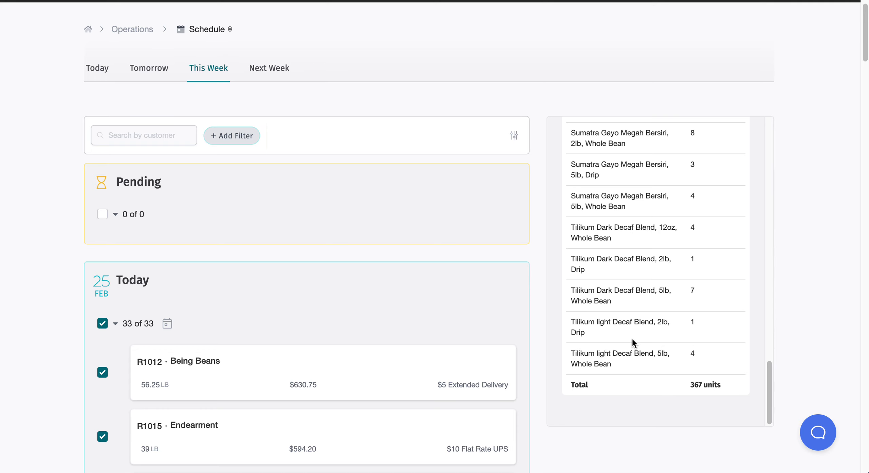
scroll(631, 338, "up", 20)
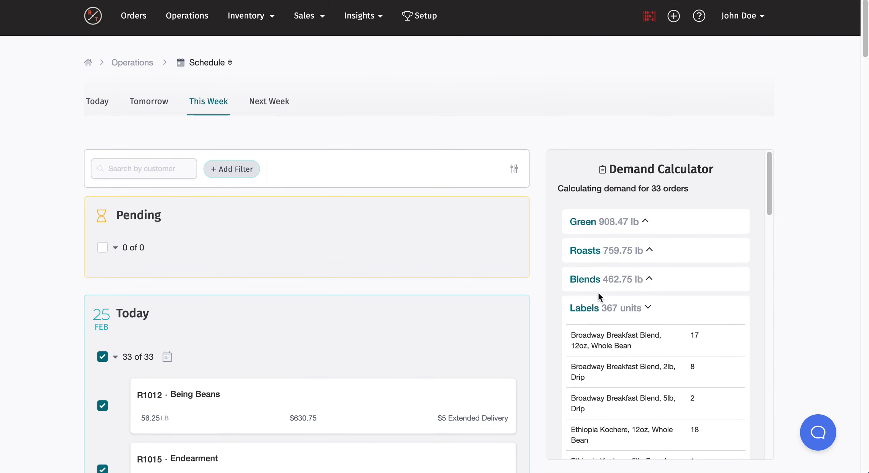
left_click(649, 307)
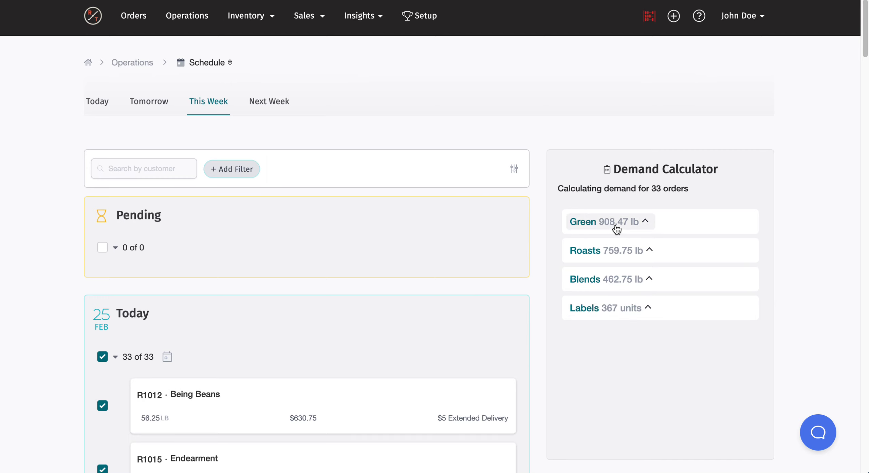
Step: Look through the orders selected for today and clear the selection of the whole day
scroll(448, 312, "down", 1)
scroll(447, 309, "down", 15)
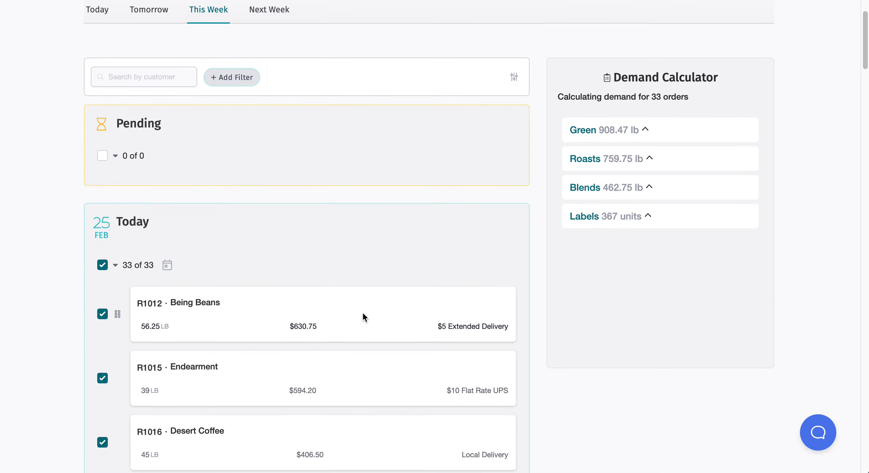
scroll(275, 285, "down", 3)
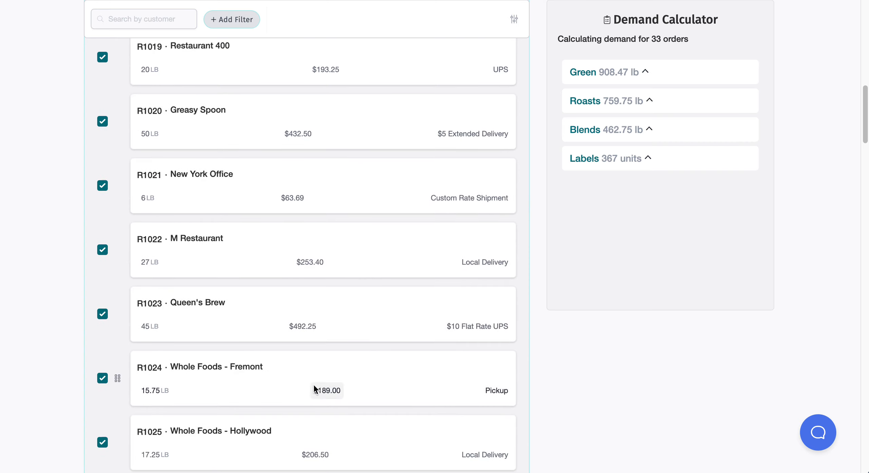
scroll(237, 339, "down", 6)
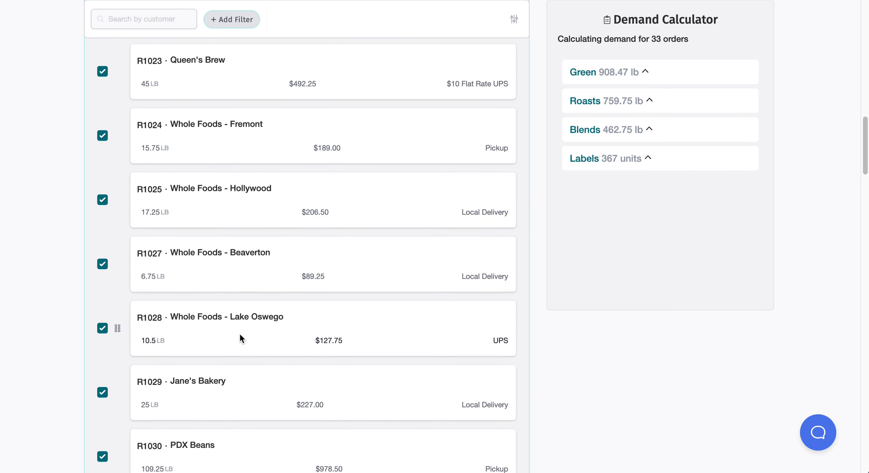
scroll(171, 272, "up", 20)
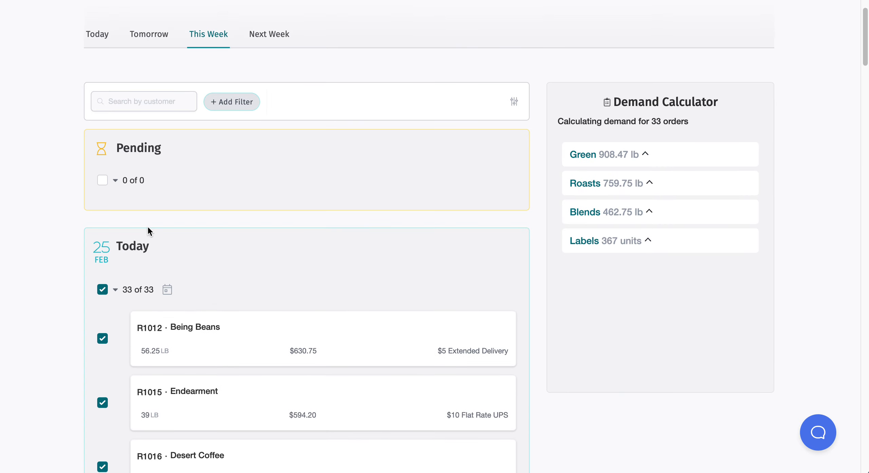
left_click(103, 289)
Step: Select only today's Star Coffee order to calculate its raw demand
scroll(214, 347, "down", 1)
scroll(215, 350, "down", 10)
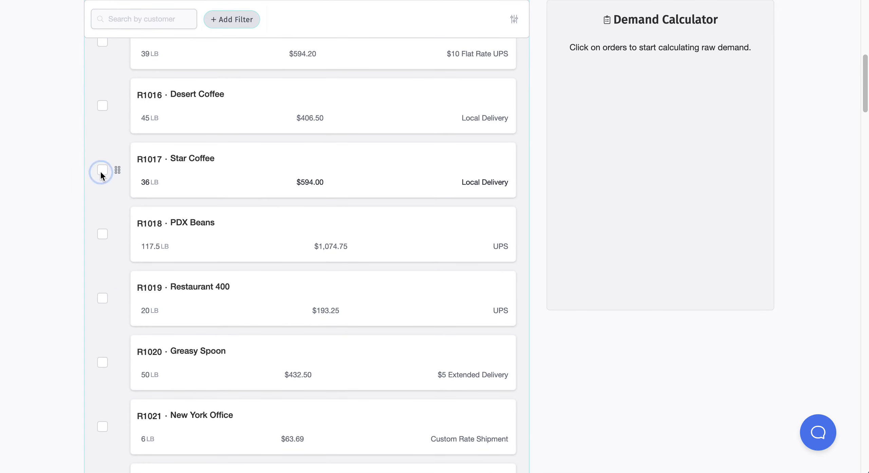
left_click(102, 171)
scroll(183, 173, "up", 2)
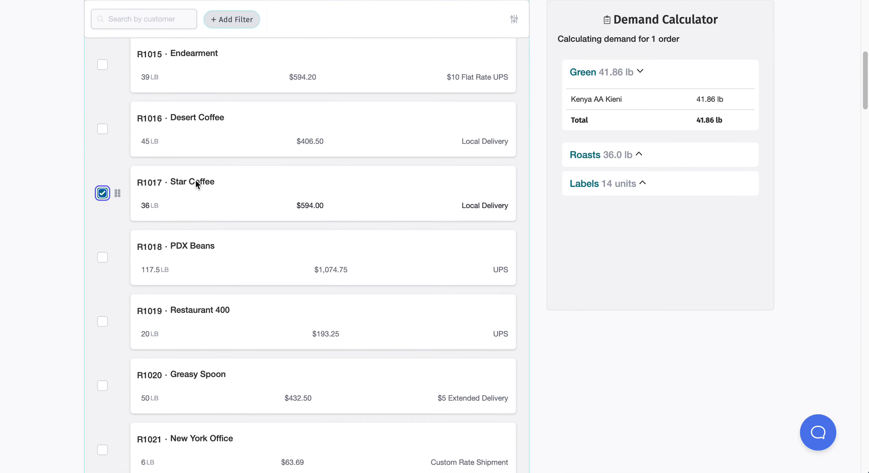
Step: Try moving the Star Coffee order within today's schedule and clear its selection
left_click(118, 244)
mouse_move(118, 243)
left_mouse_down()
mouse_move(116, 305)
mouse_move(122, 253)
left_mouse_up()
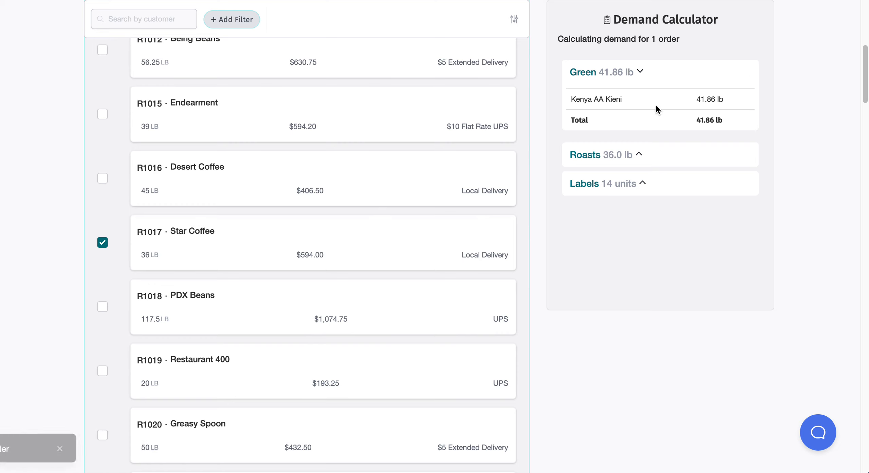
left_click(103, 242)
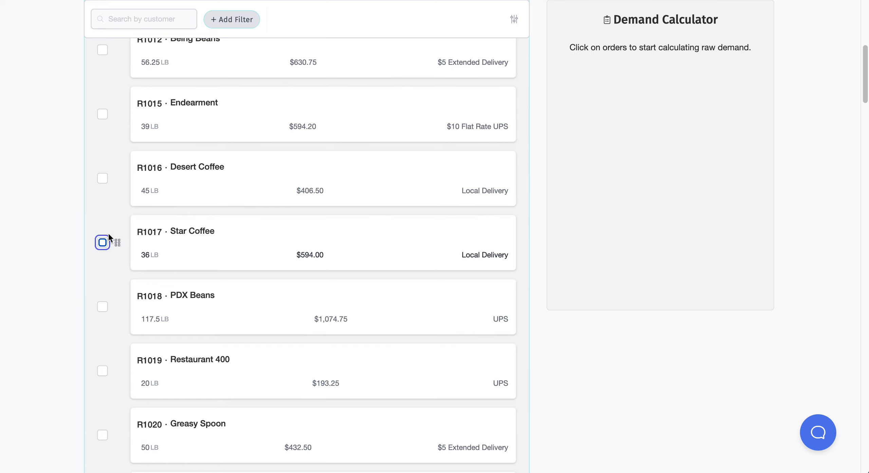
Step: Select today's Endearment order and update its production day to Feb 26 2024
scroll(226, 319, "down", 2)
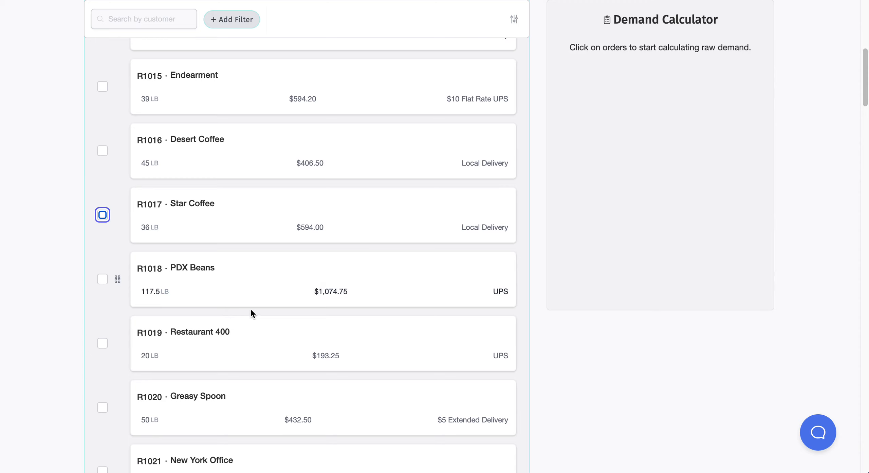
left_click(102, 88)
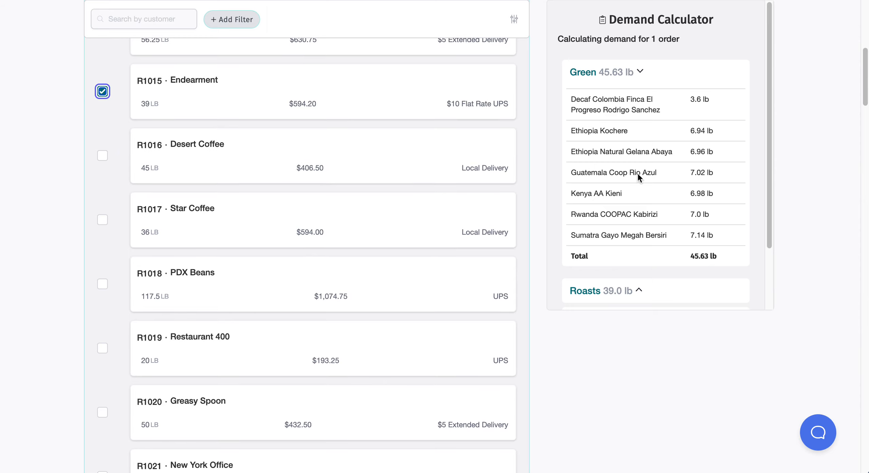
scroll(331, 203, "up", 3)
left_click(163, 67)
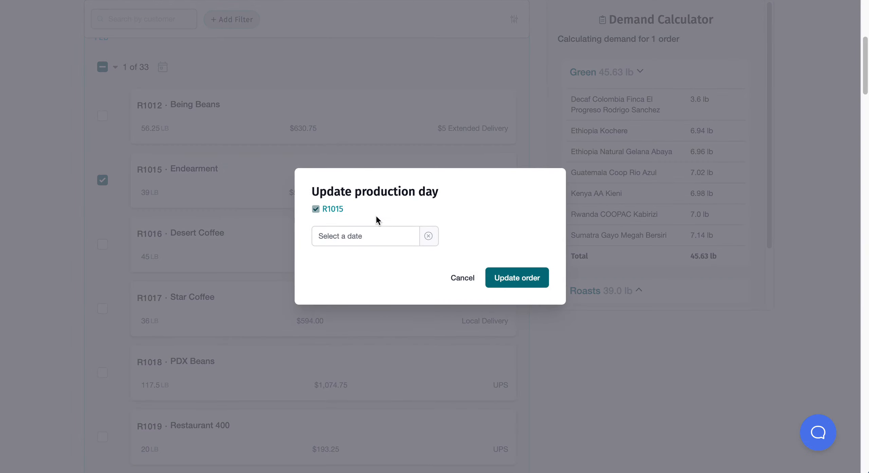
left_click(378, 234)
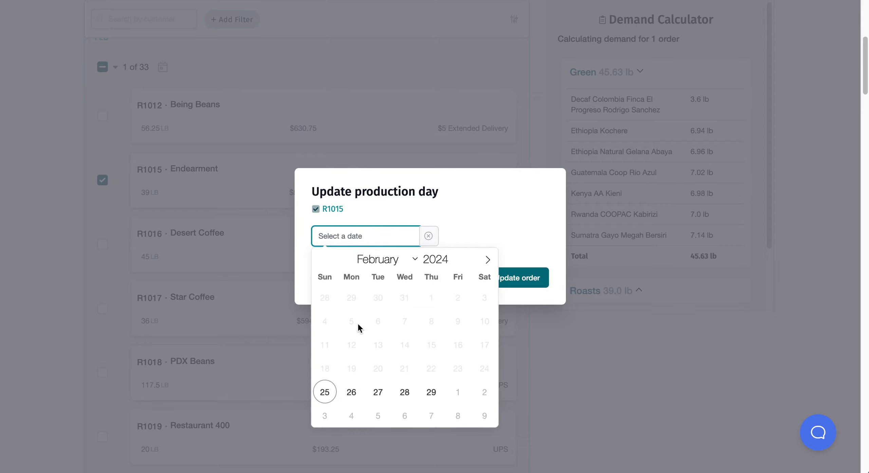
left_click(351, 390)
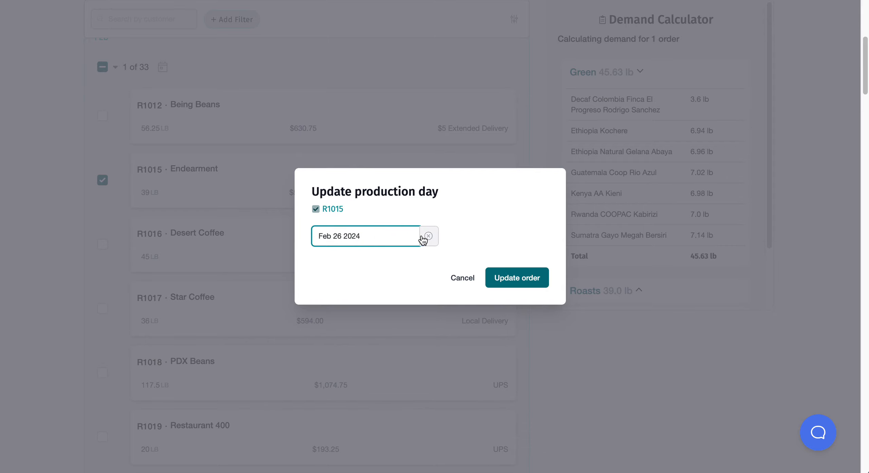
left_click(506, 274)
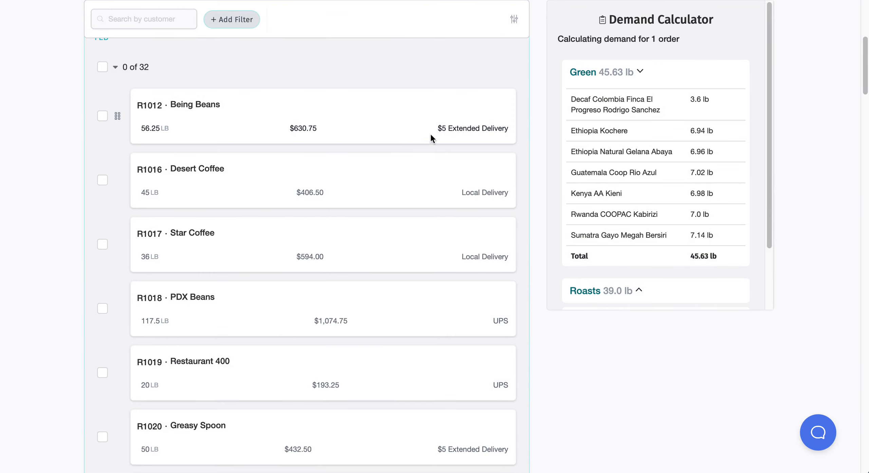
Step: Select and deselect all of today's orders to empty the Demand Calculator
scroll(402, 180, "up", 3)
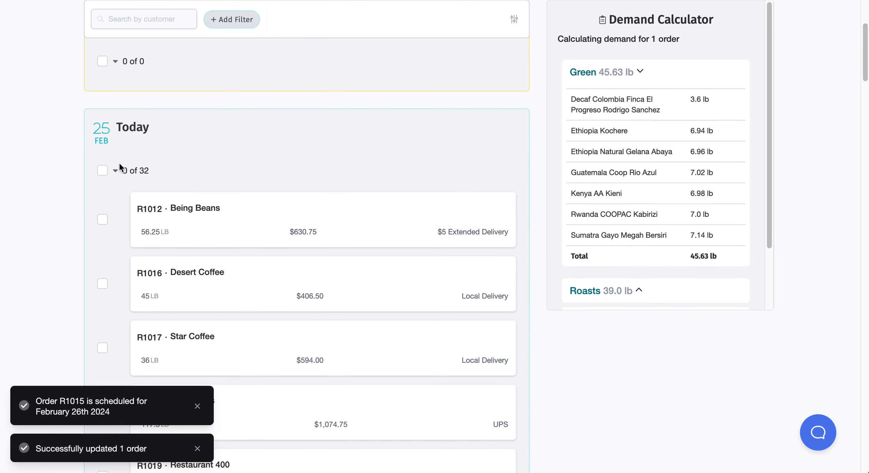
left_click(102, 172)
left_click(102, 172)
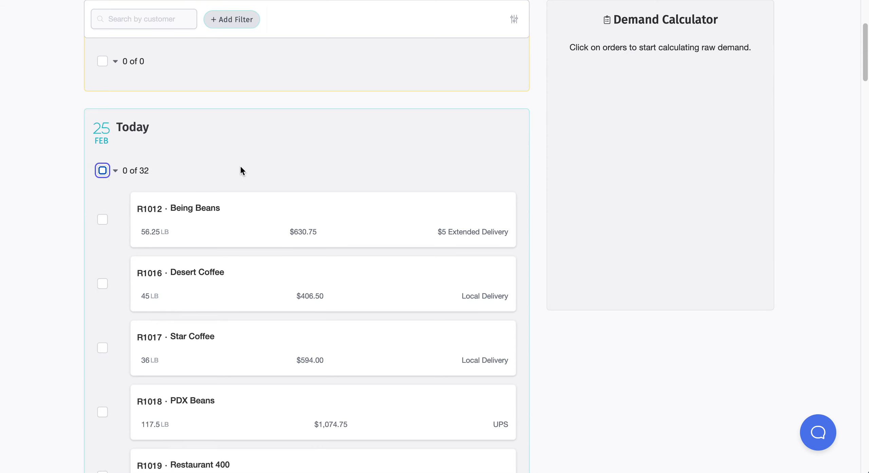
scroll(243, 163, "up", 3)
scroll(246, 165, "up", 2)
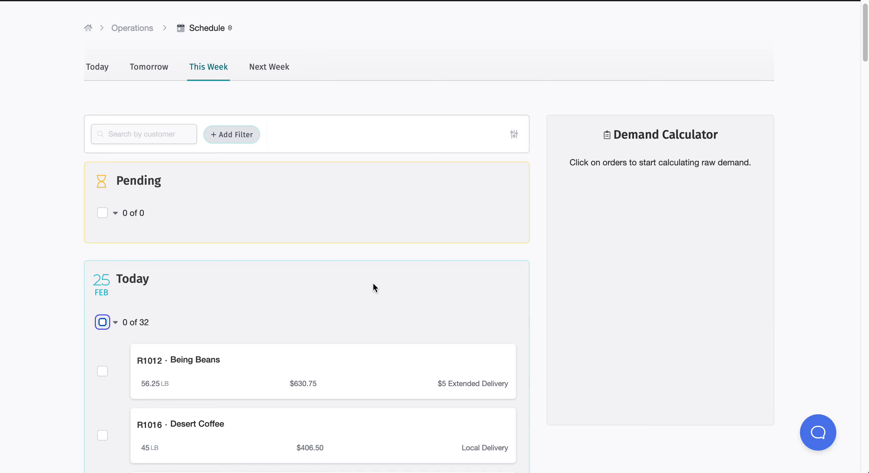
Step: Move the 15 lb Jane's Bakery order at the end of Today to the start of Tomorrow's schedule
scroll(356, 272, "down", 20)
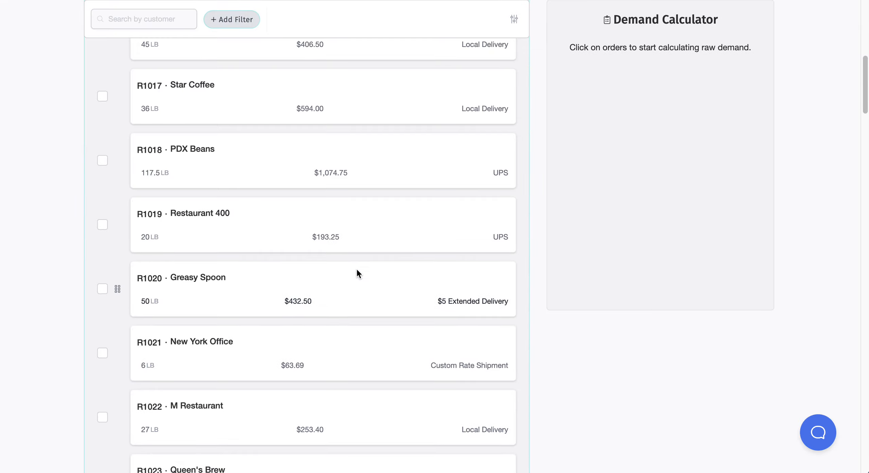
scroll(355, 282, "down", 20)
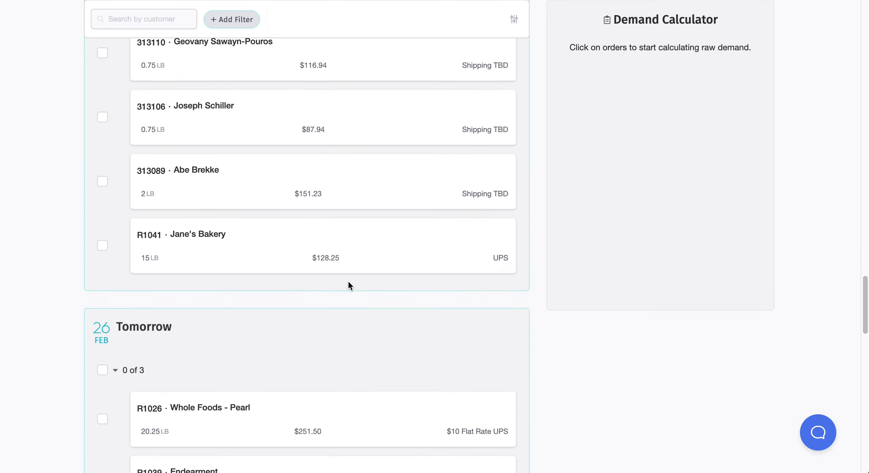
left_click_drag(117, 139, 110, 265)
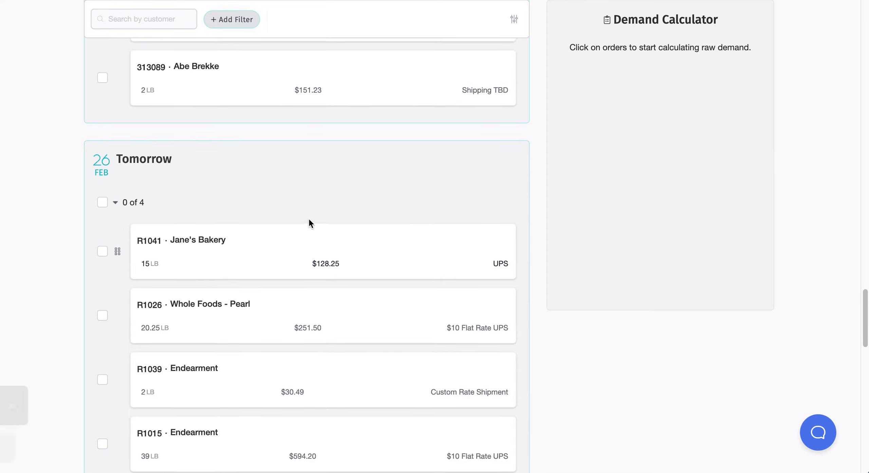
Step: Switch from the schedule to the Count page of Operations
scroll(308, 218, "up", 15)
scroll(308, 220, "up", 20)
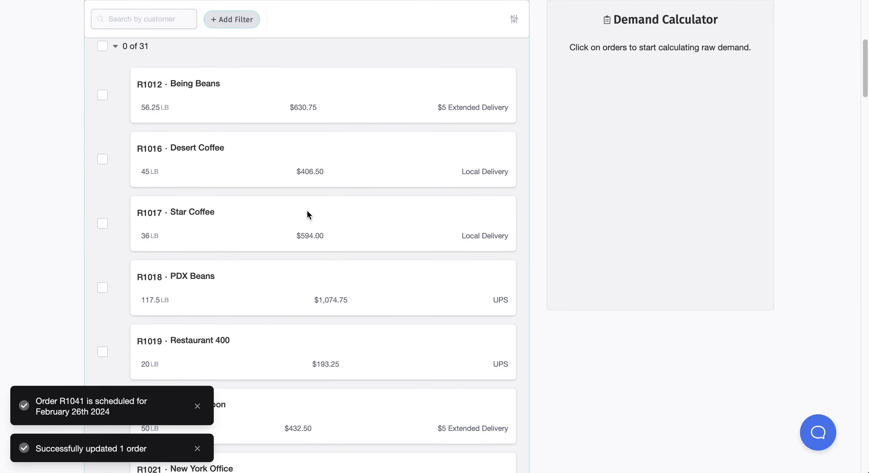
scroll(265, 159, "up", 8)
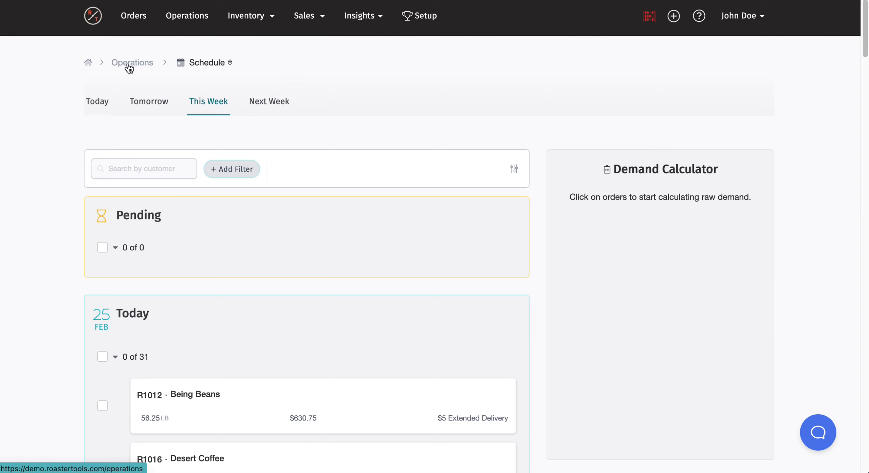
left_click(231, 65)
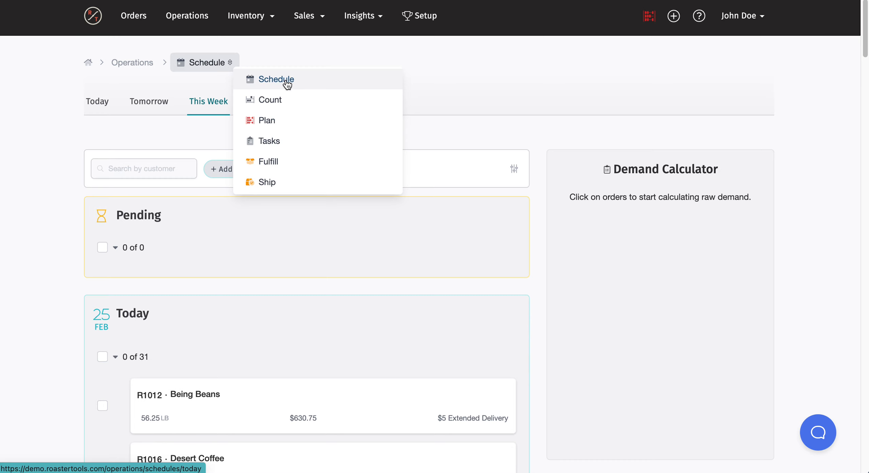
left_click(289, 101)
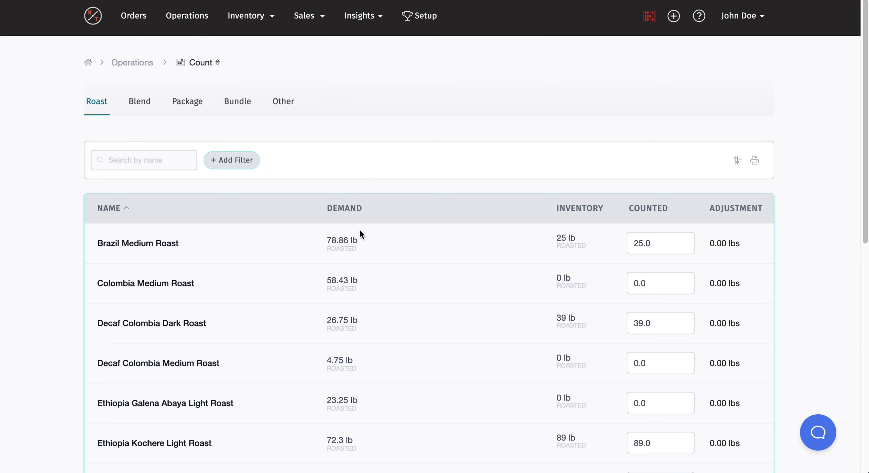
Step: Set the counted amount of Brazil Medium Roast to 20 and update the inventory count
mouse_move(348, 204)
mouse_move(579, 208)
left_click_drag(656, 243, 633, 241)
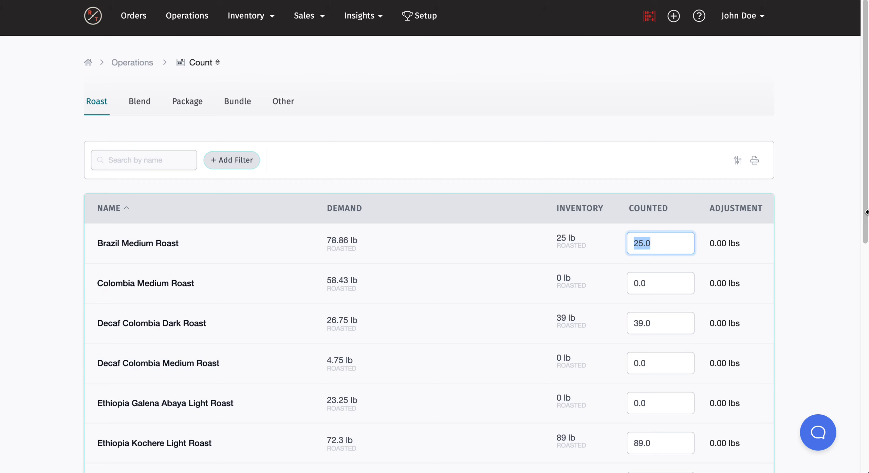
type("20")
scroll(706, 279, "down", 10)
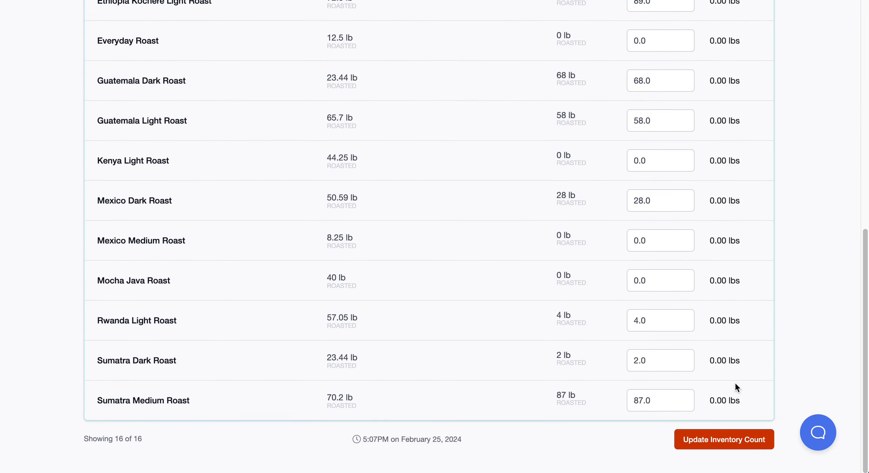
left_click(708, 442)
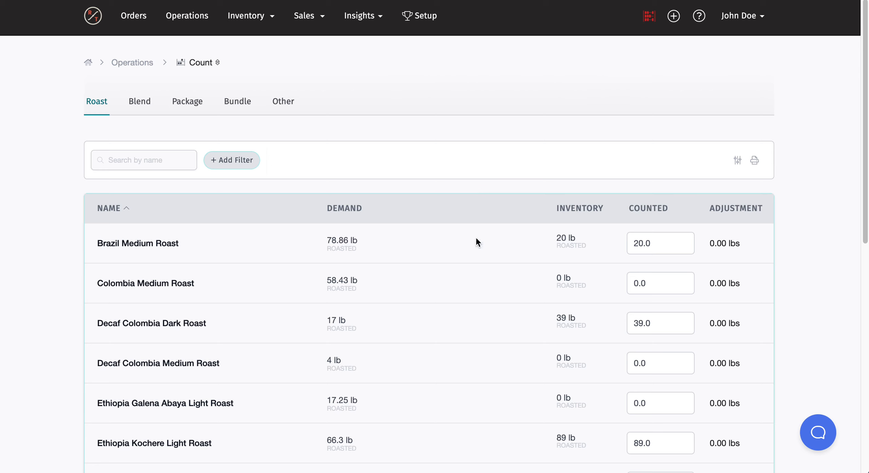
Step: Filter the roast counts to an inventory value greater than 0 and look through the filtered roasts
left_click(238, 167)
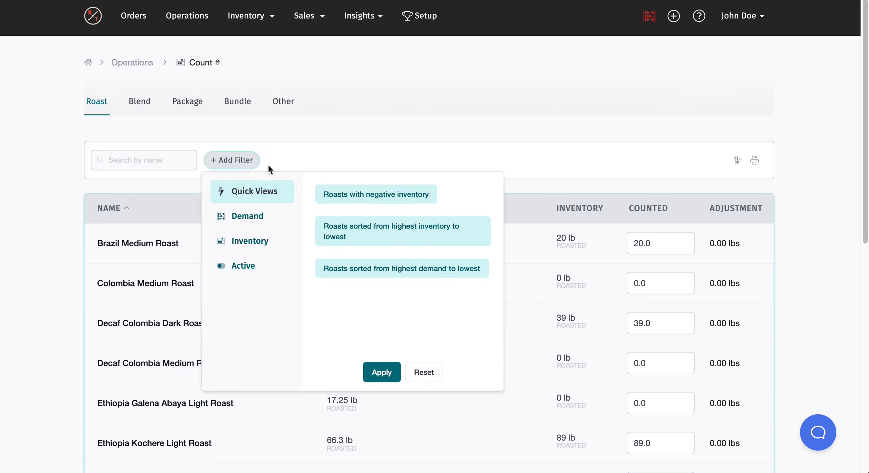
left_click(253, 219)
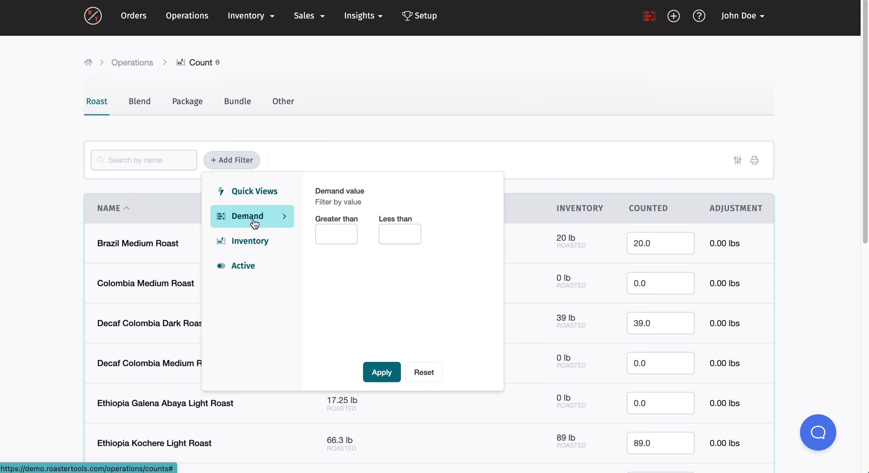
left_click(318, 228)
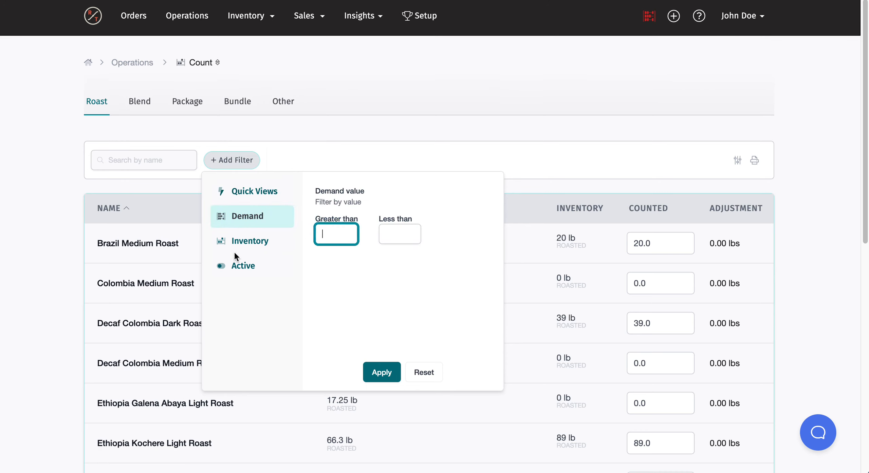
left_click(248, 241)
left_click(342, 297)
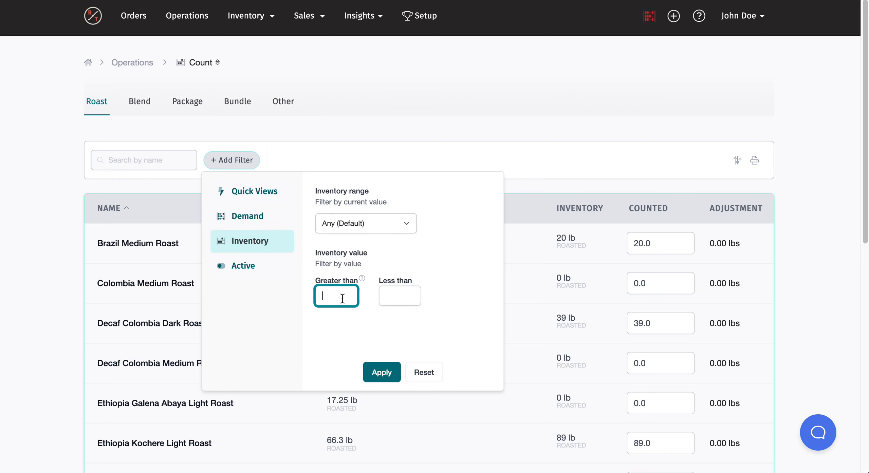
type("0")
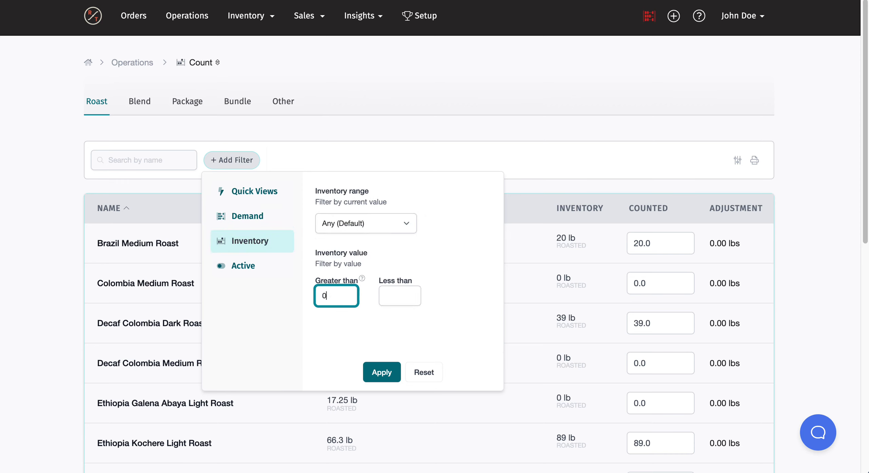
left_click(378, 375)
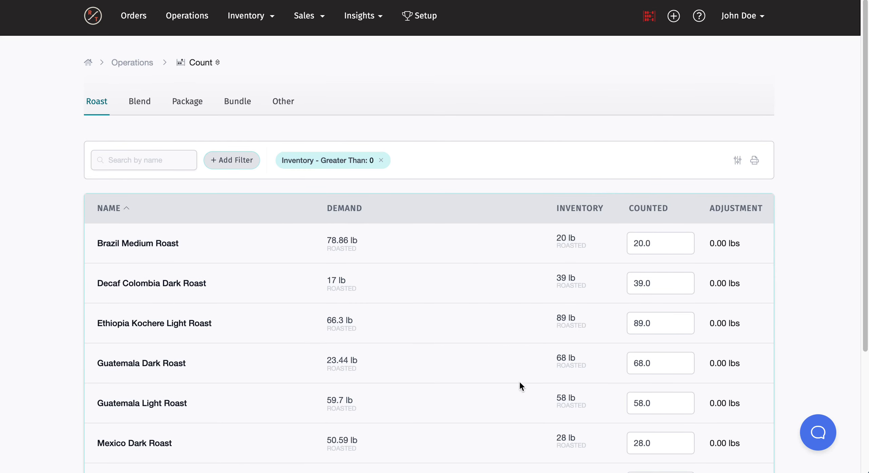
scroll(475, 271, "down", 3)
scroll(466, 249, "down", 2)
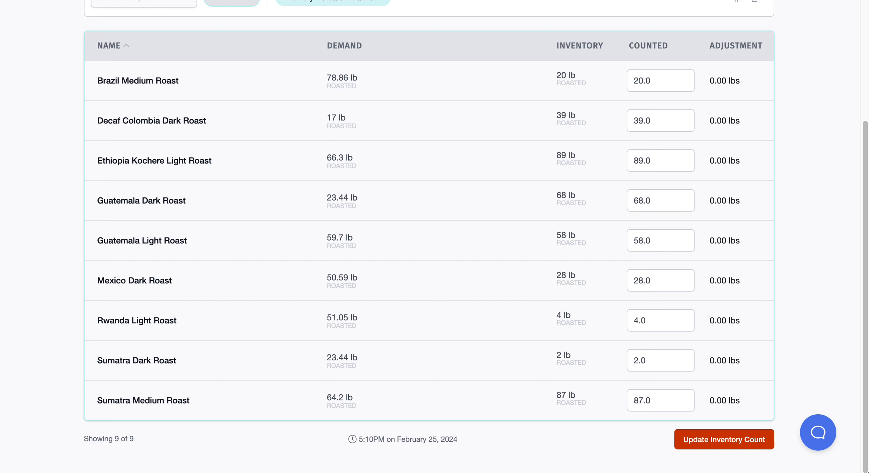
scroll(421, 327, "up", 5)
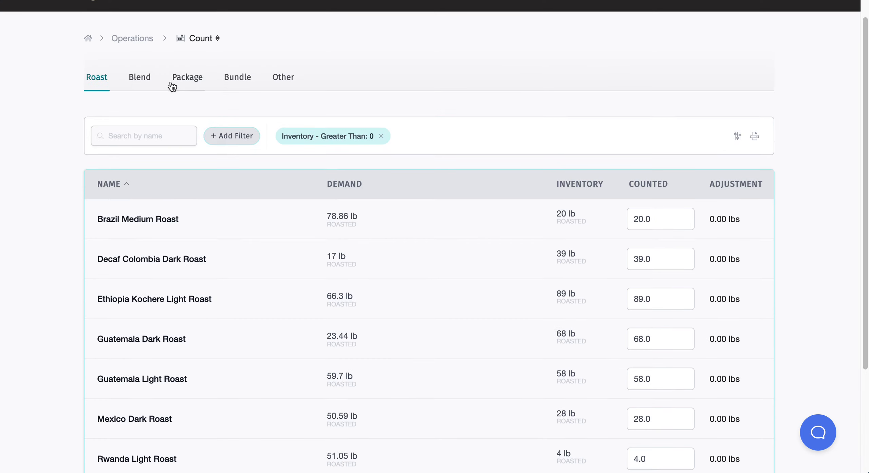
Step: Check the filtered Blend counts and clear the inventory filter from the Package counts
left_click(139, 78)
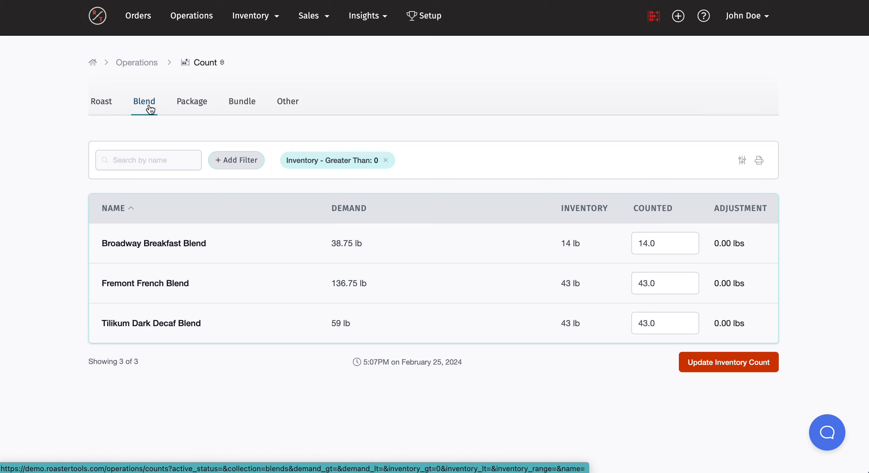
left_click(204, 106)
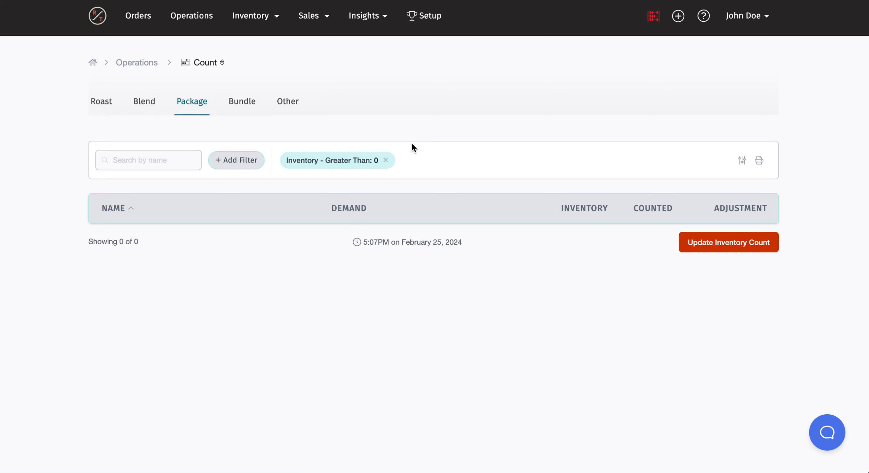
left_click(386, 161)
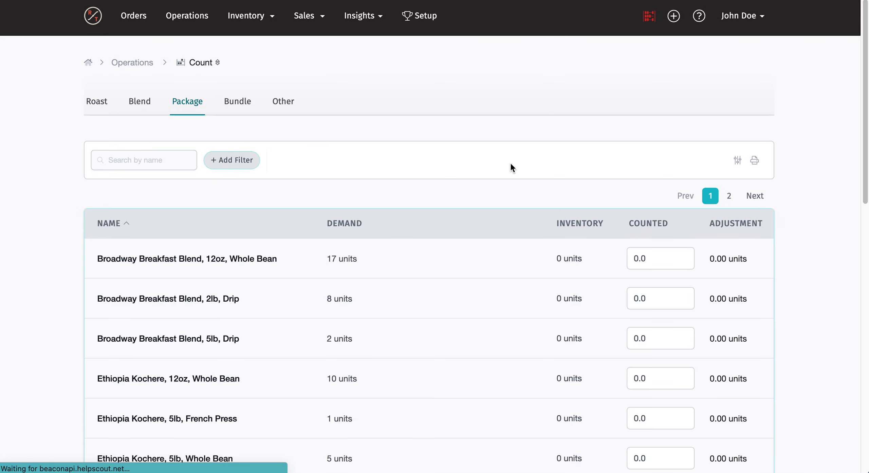
Step: Examine the demand and inventory listed for the packaged coffees by bag size and grind
scroll(470, 217, "down", 1)
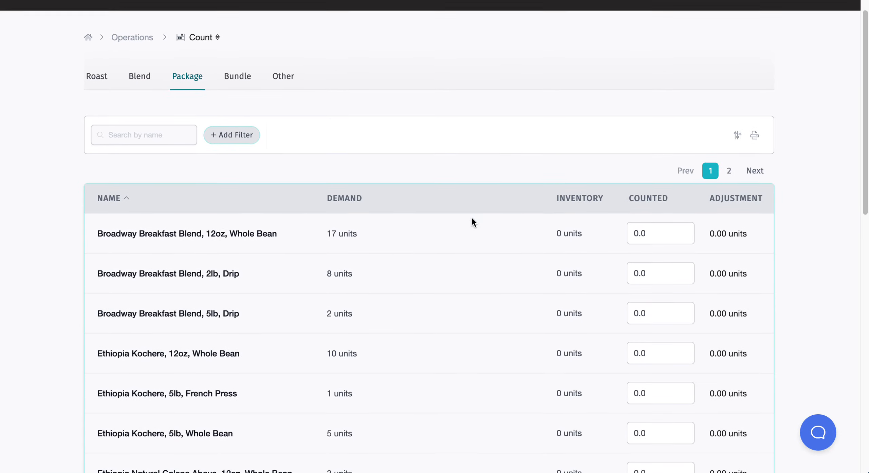
scroll(516, 260, "down", 2)
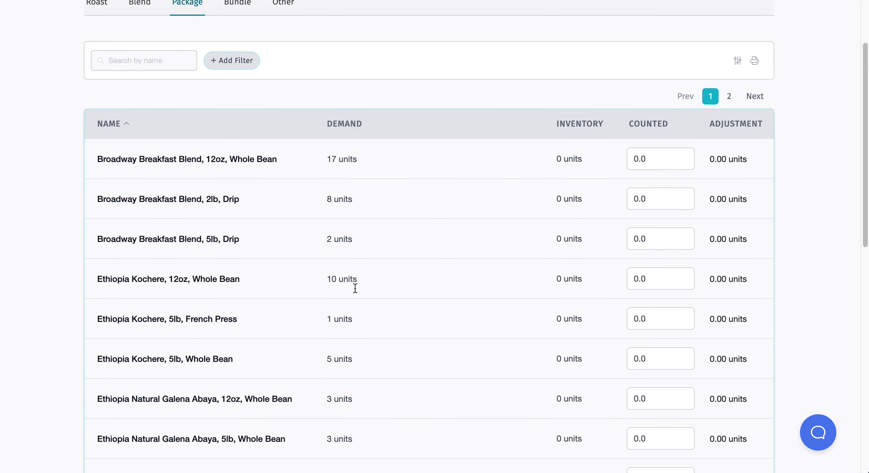
scroll(569, 313, "down", 15)
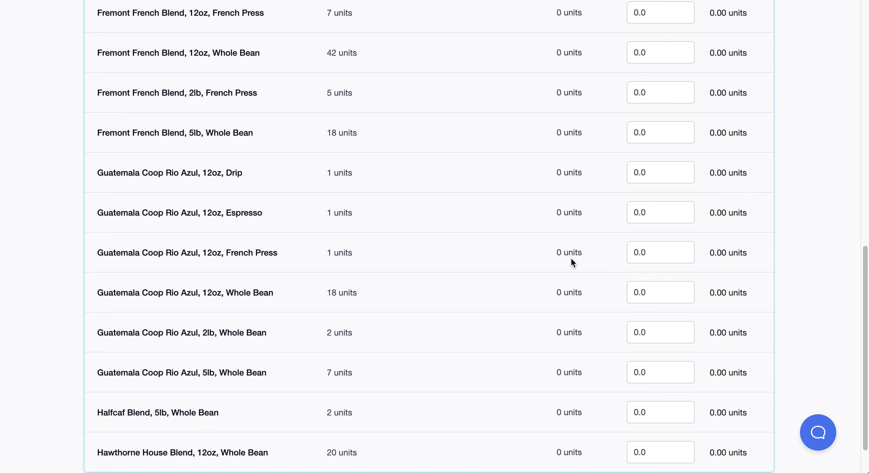
scroll(540, 266, "up", 1)
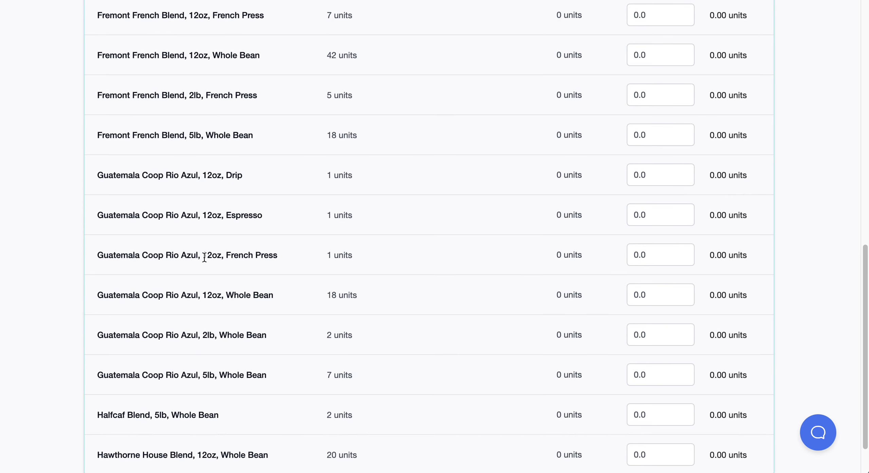
left_click_drag(204, 257, 282, 258)
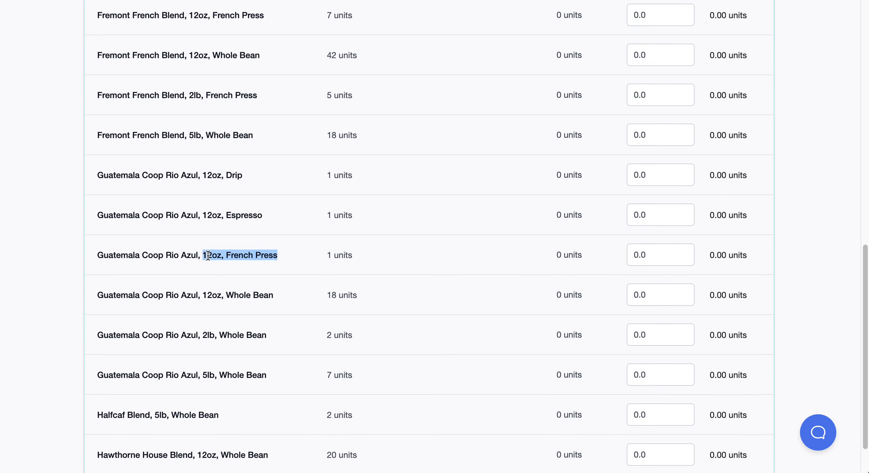
scroll(414, 238, "up", 8)
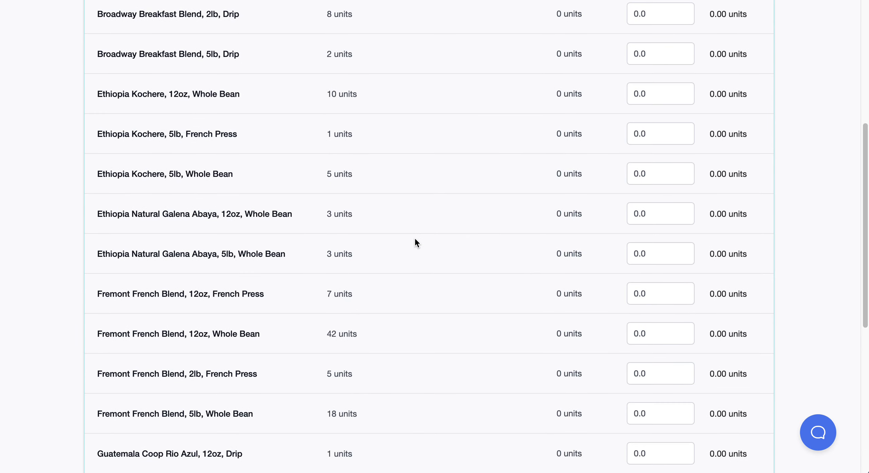
scroll(417, 242, "up", 6)
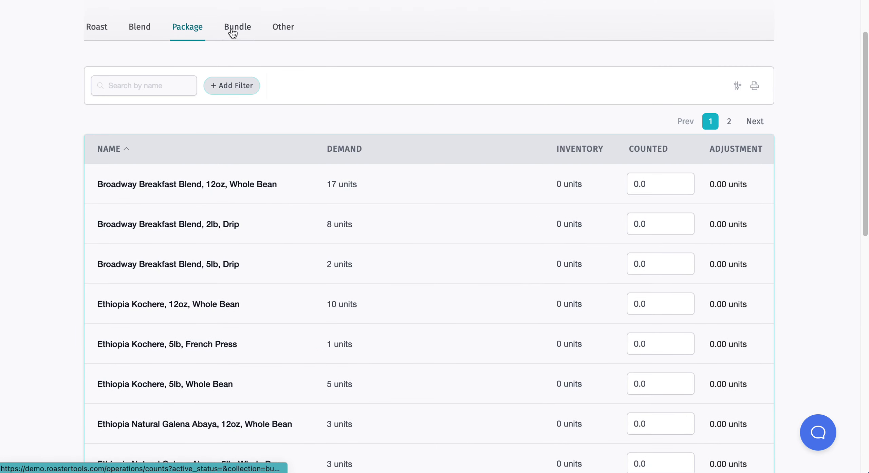
Step: Set the counted amount of George's Best T-Shirt, XL to 2 in the Other counts and update the inventory count
left_click(287, 29)
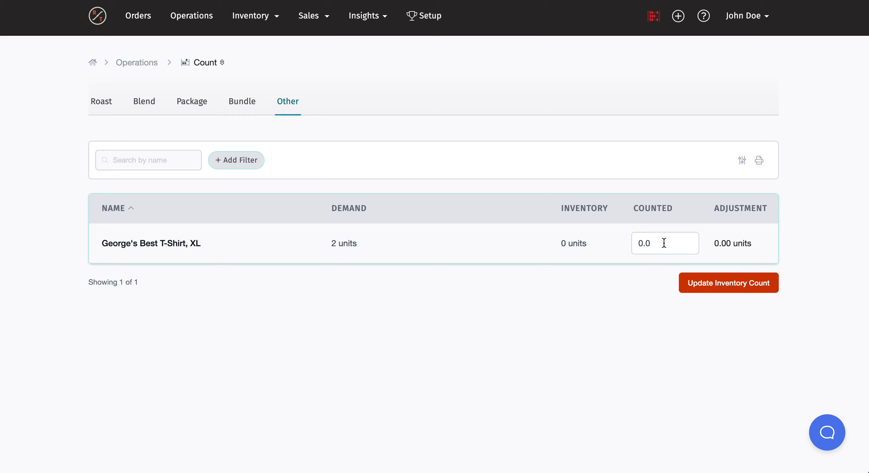
left_click(634, 244)
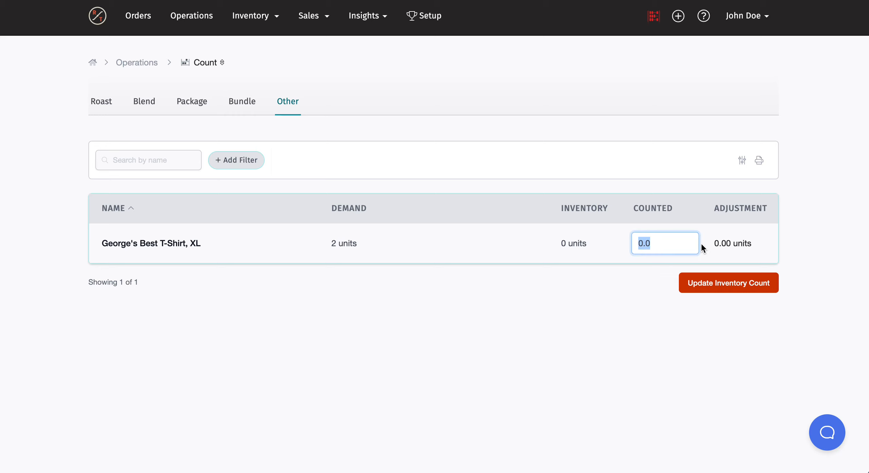
type("2")
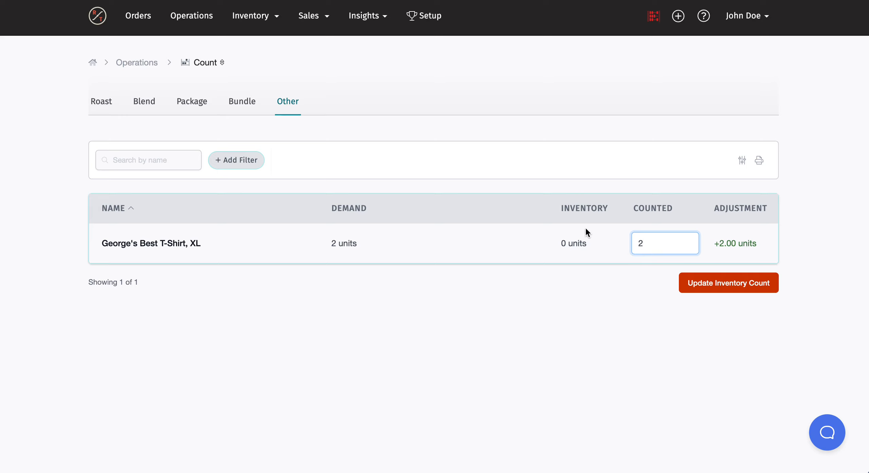
left_click(707, 289)
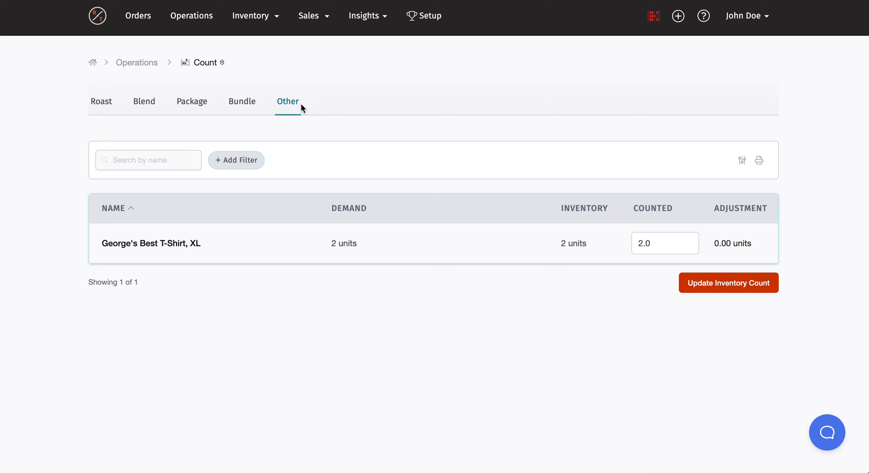
Step: Check the Bundle counts and switch from Count to the Plan page of Operations
left_click(248, 108)
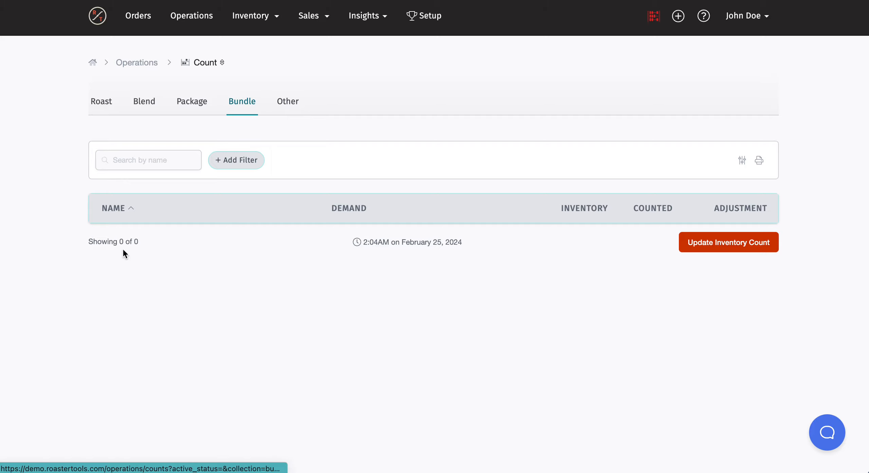
mouse_move(360, 249)
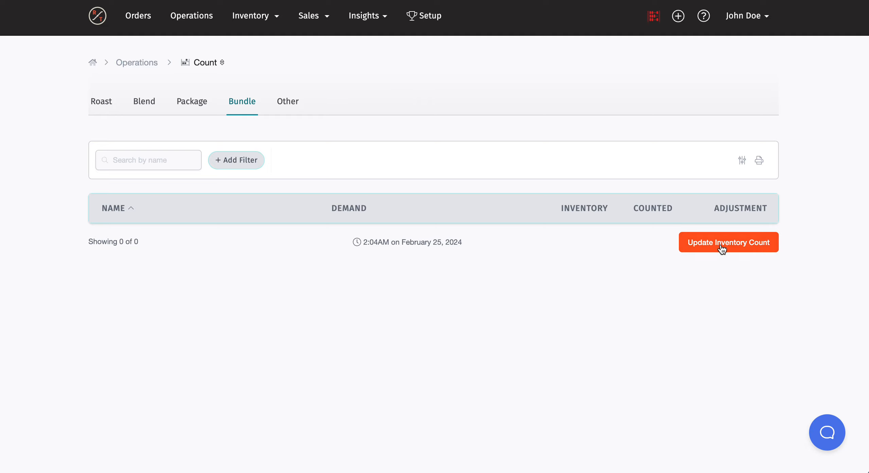
left_click(213, 68)
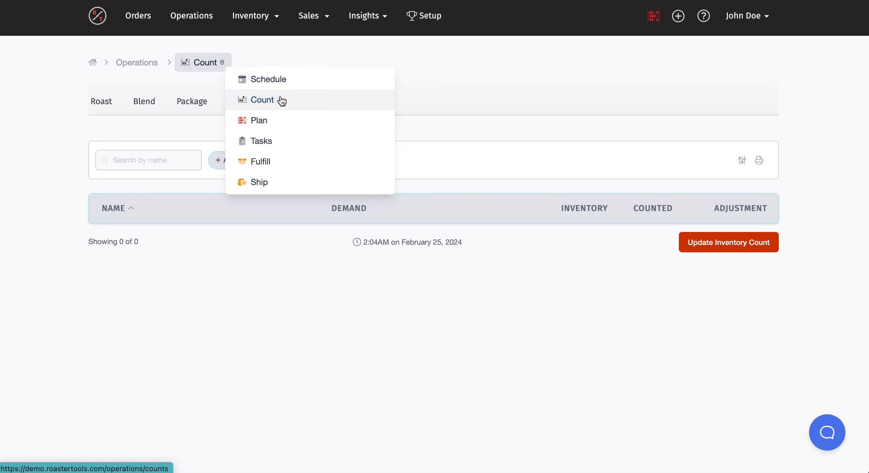
left_click(282, 122)
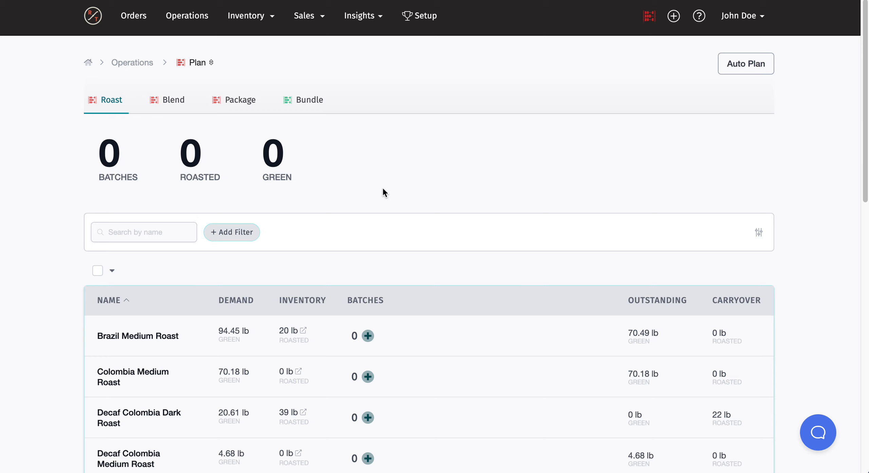
Step: Run Auto Plan to plan all production tasks needed to meet the current demand
mouse_move(179, 67)
mouse_move(290, 105)
left_click(749, 72)
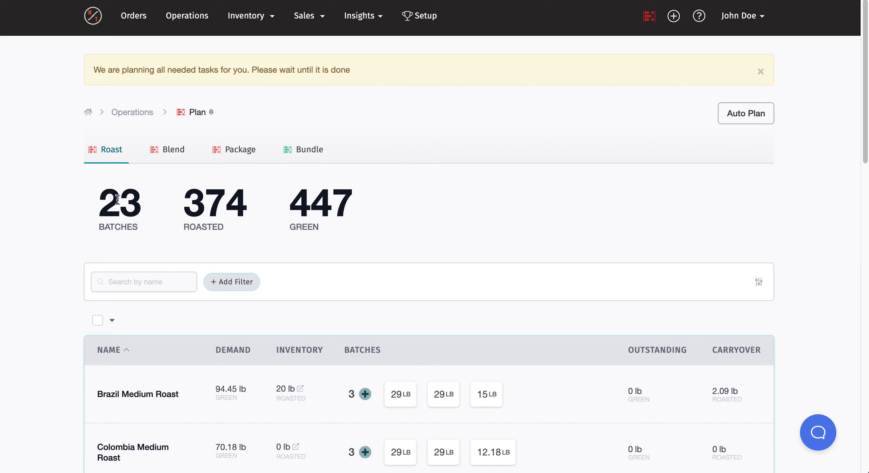
Step: Check the planning status of the production stages and examine the roast batches with their outstanding and carryover amounts
mouse_move(107, 155)
scroll(401, 216, "down", 1)
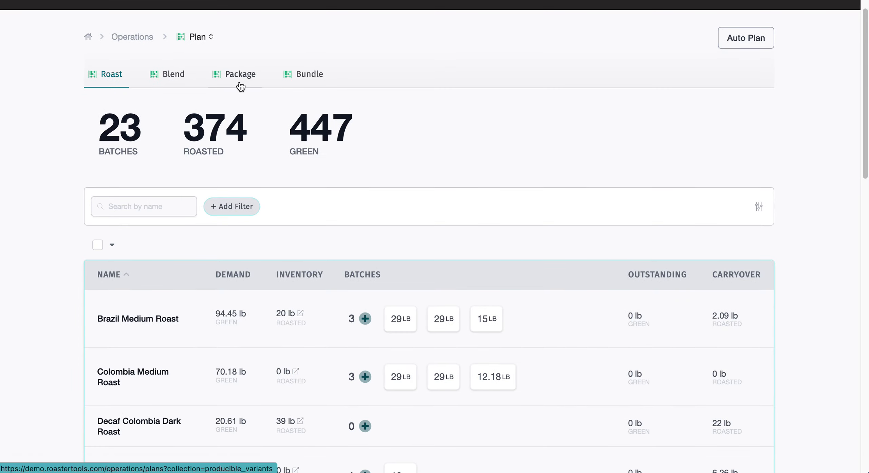
mouse_move(217, 80)
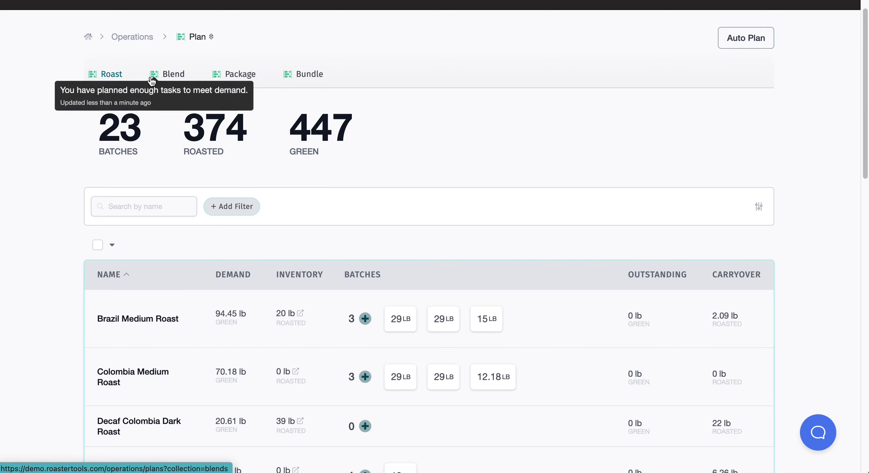
scroll(436, 174, "up", 2)
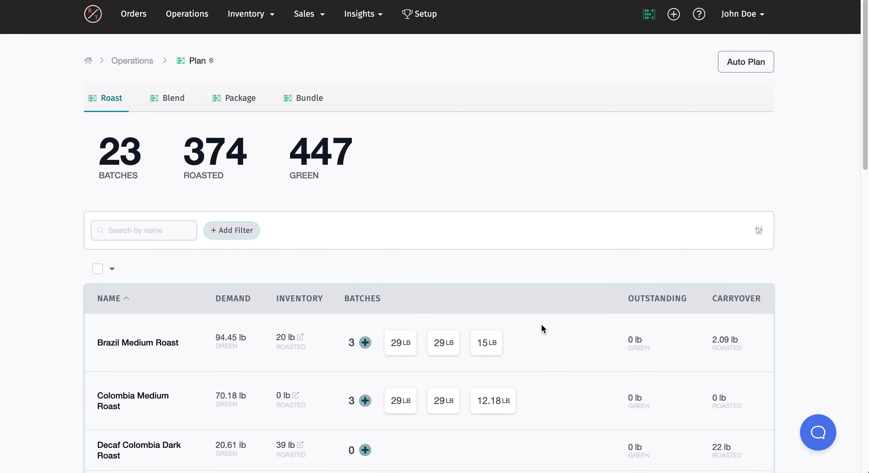
scroll(542, 325, "down", 2)
scroll(541, 329, "down", 3)
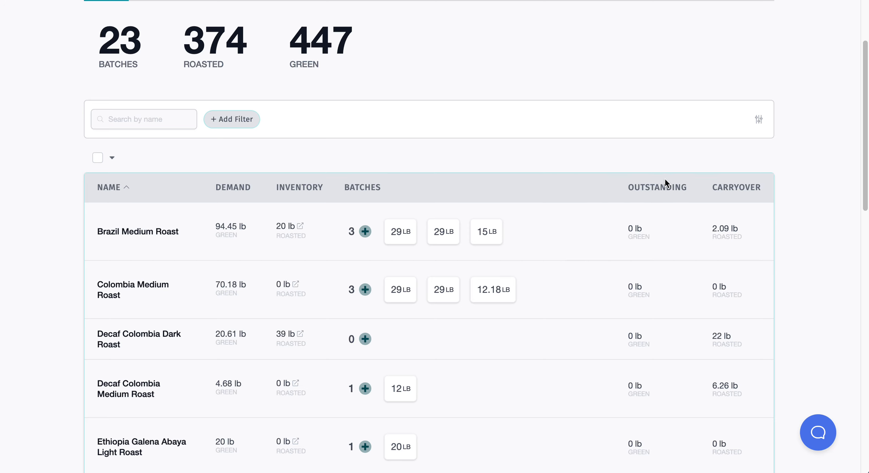
mouse_move(659, 185)
mouse_move(744, 188)
Step: Plan one extra batch of Everyday Roast using the maximum green weight of 20 lb
scroll(593, 352, "down", 10)
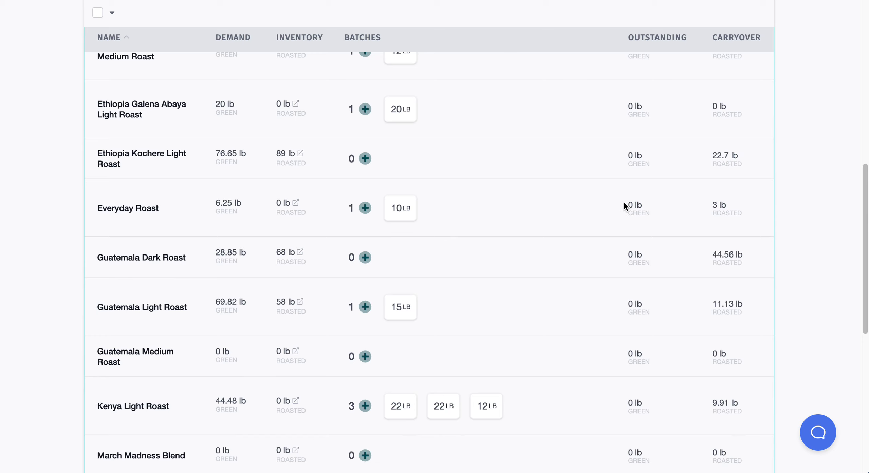
left_click(366, 210)
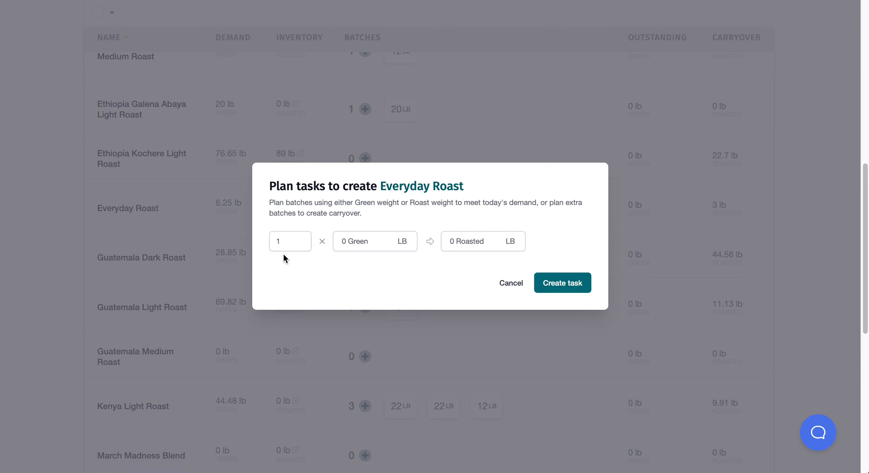
left_click(335, 245)
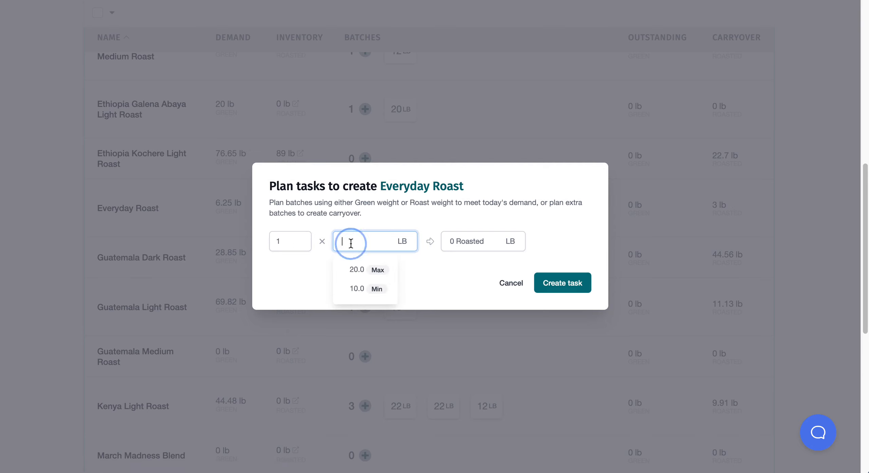
left_click(361, 271)
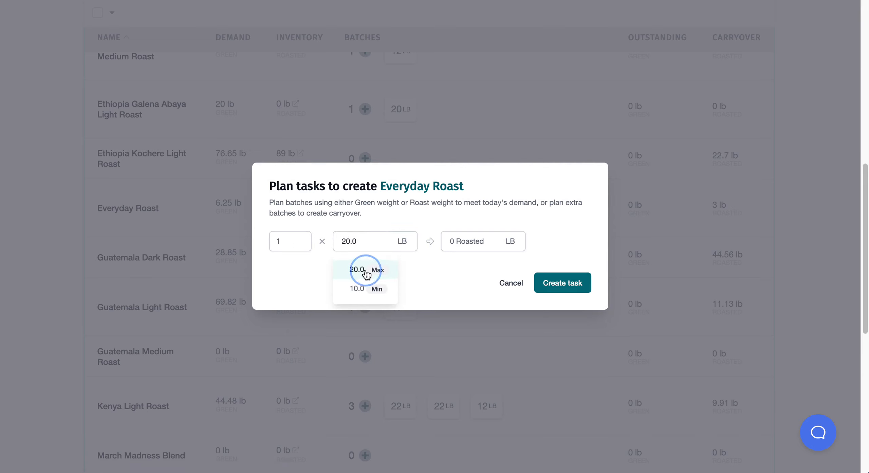
left_click(567, 282)
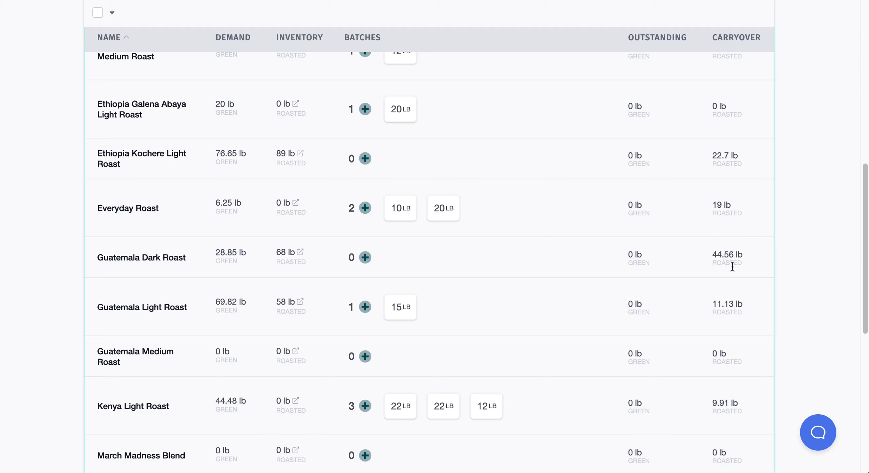
Step: Review the roast batches and totals, and check the planned blend tasks
scroll(482, 312, "up", 4)
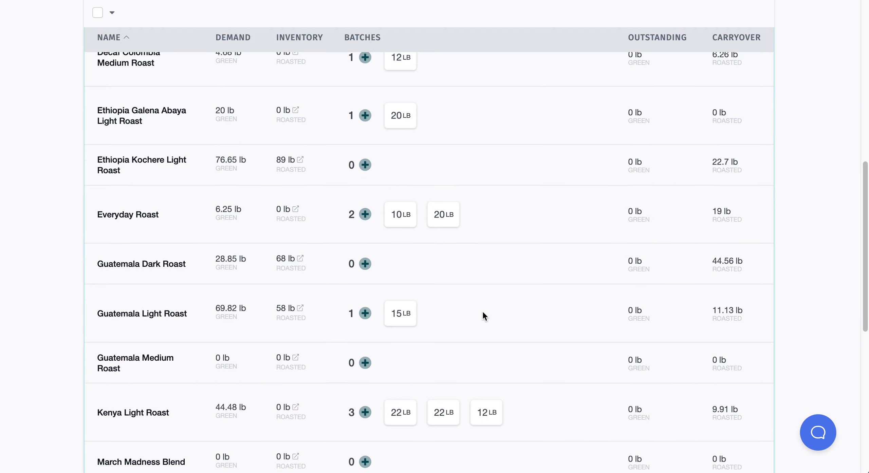
scroll(483, 312, "up", 1)
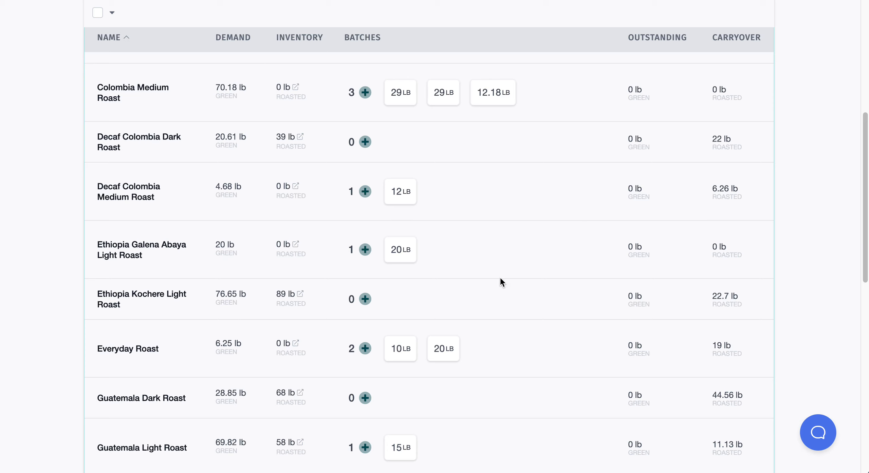
scroll(497, 274, "up", 10)
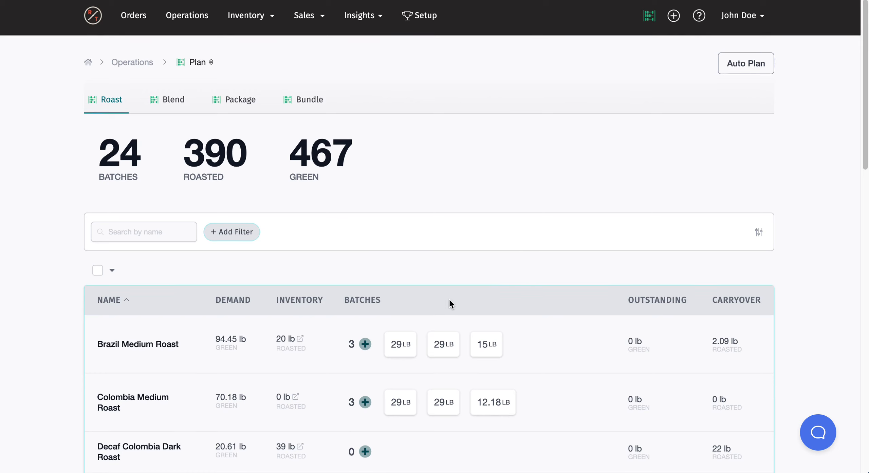
scroll(449, 299, "down", 3)
scroll(441, 346, "up", 3)
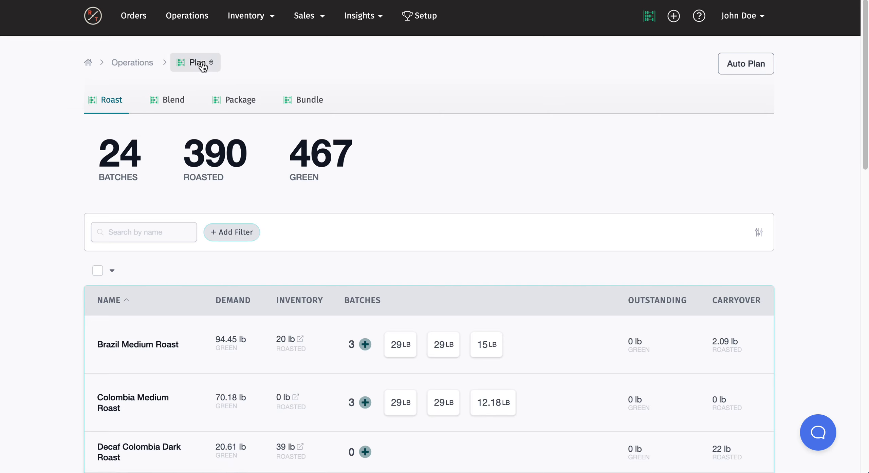
left_click(175, 99)
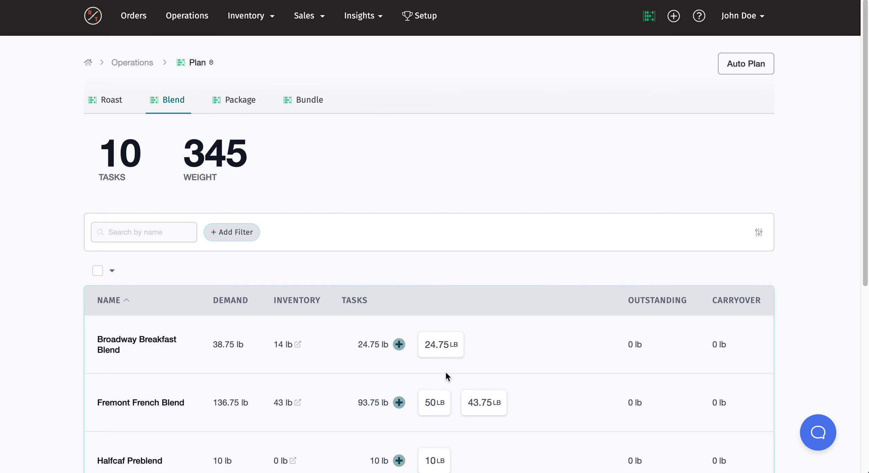
Step: Plan a package task of 60 units for Broadway Breakfast Blend, 12oz, French Press
left_click(228, 101)
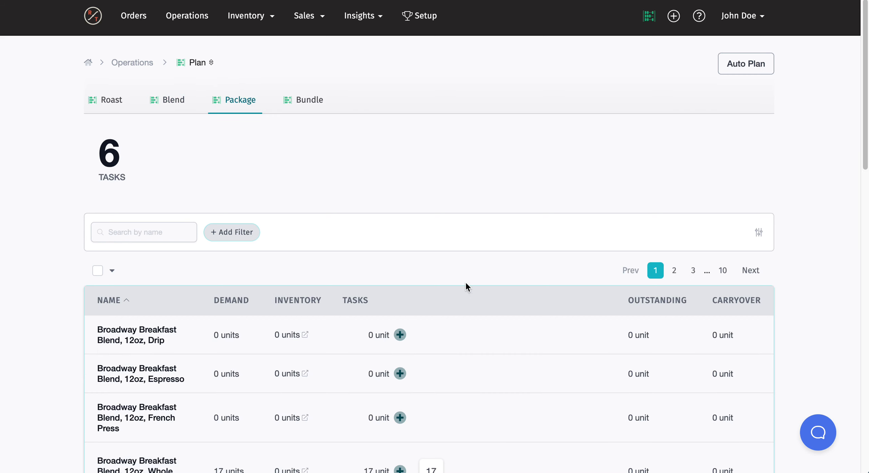
scroll(466, 284, "down", 5)
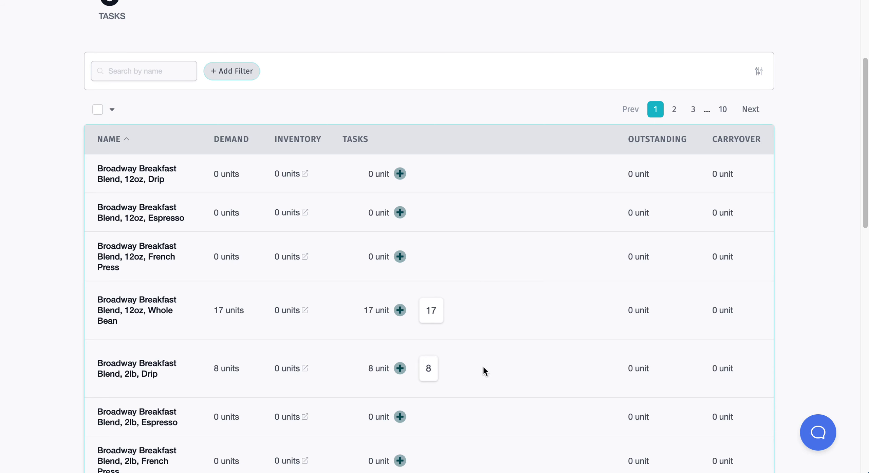
scroll(483, 367, "down", 3)
scroll(483, 367, "up", 1)
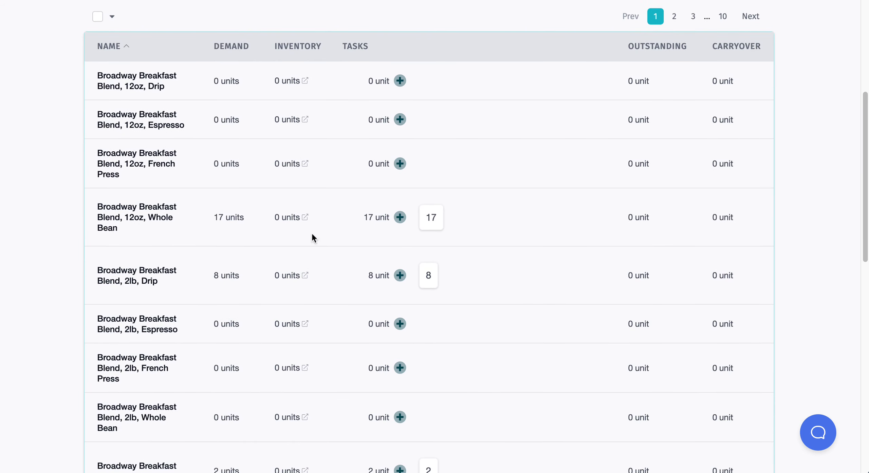
left_click(399, 164)
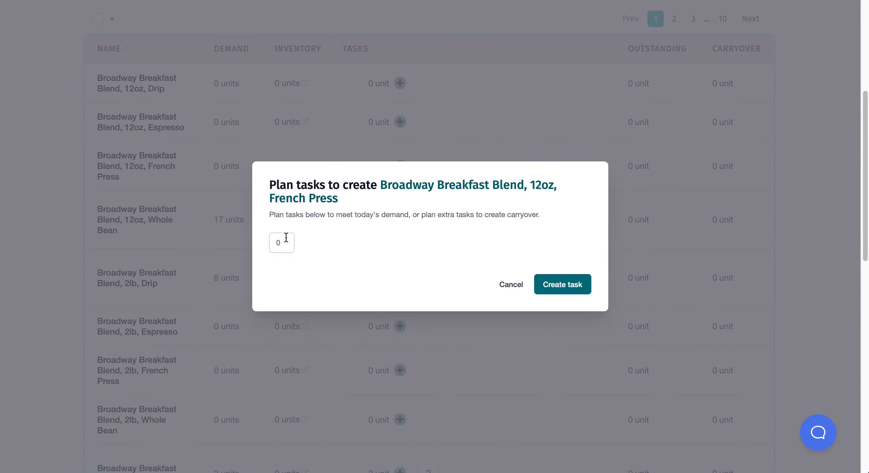
left_click(268, 243)
type("60")
left_click(560, 285)
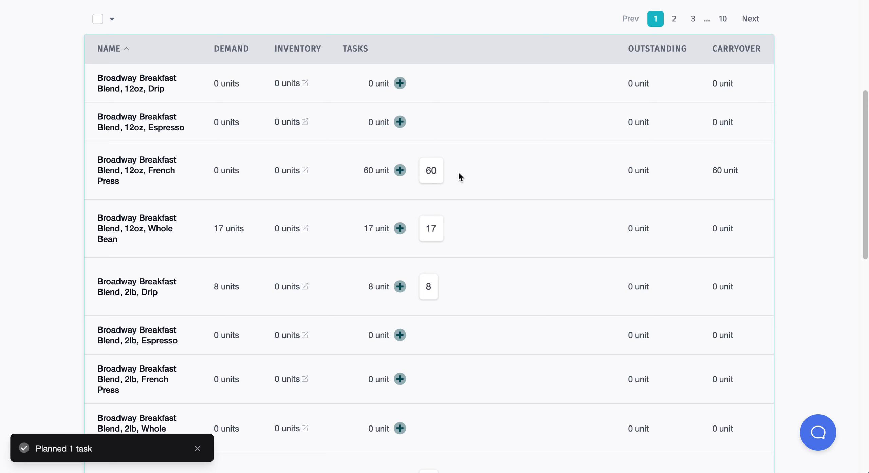
Step: Look through pages 2 and 3 of the package plan and check the planning status of the Roast and Blend stages
scroll(458, 173, "up", 8)
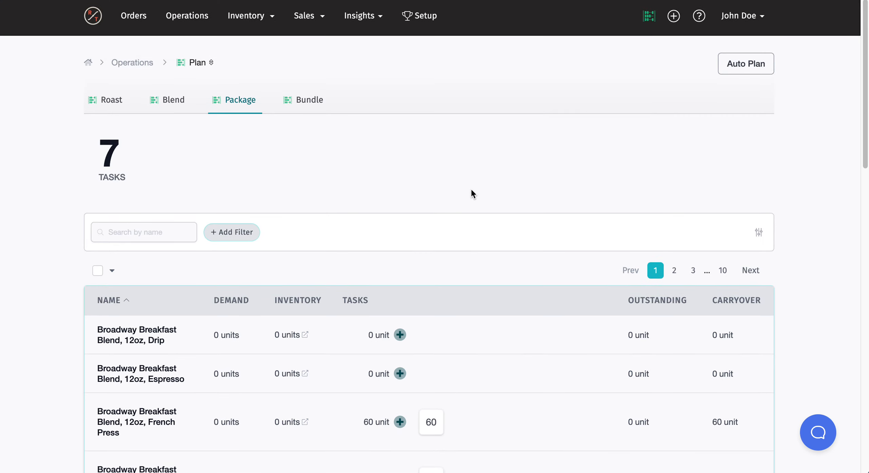
left_click(683, 273)
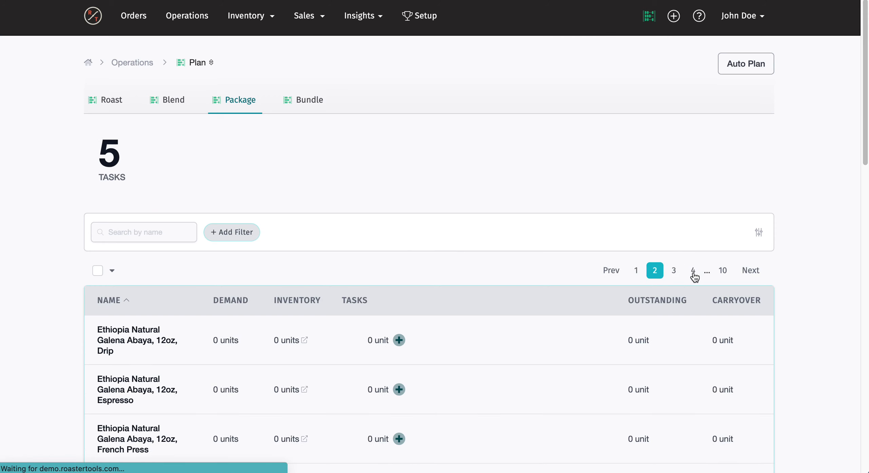
left_click(681, 273)
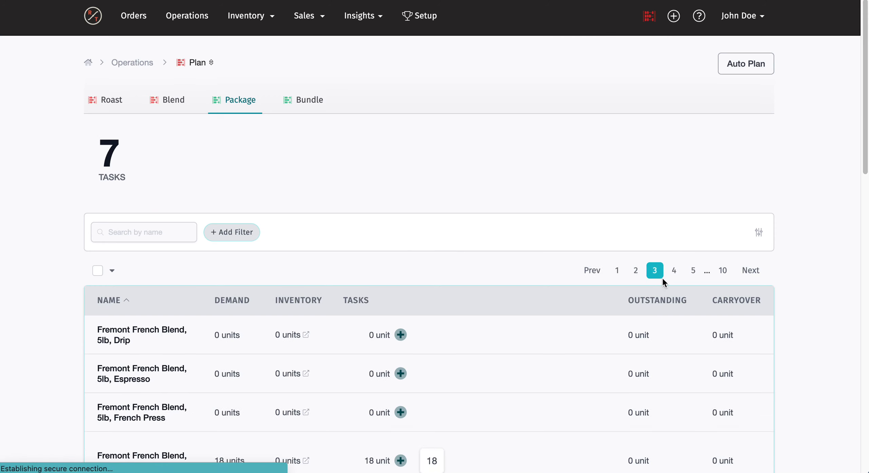
scroll(251, 191, "down", 3)
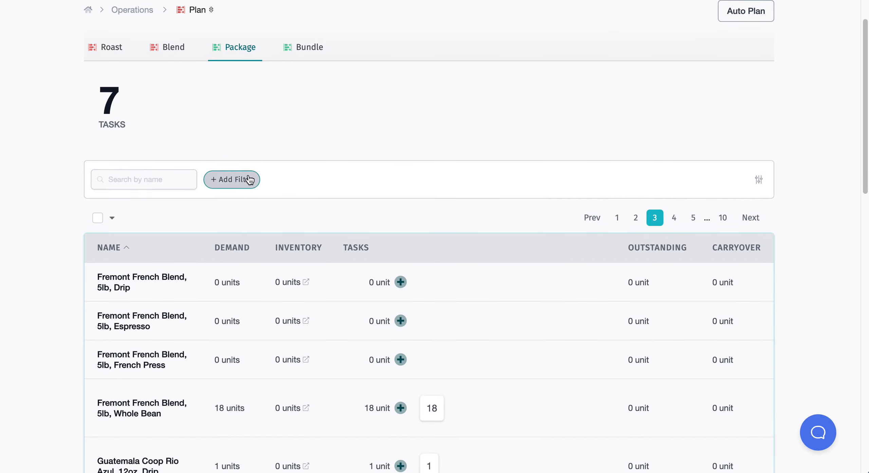
scroll(248, 178, "up", 2)
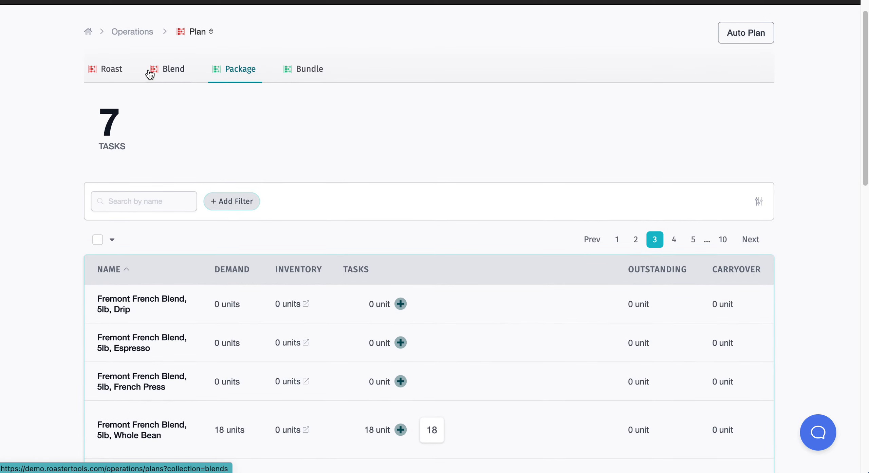
mouse_move(154, 73)
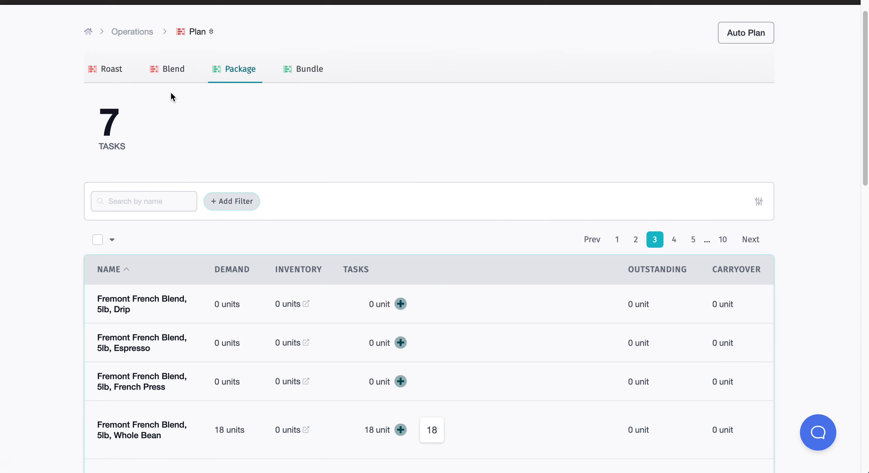
mouse_move(91, 77)
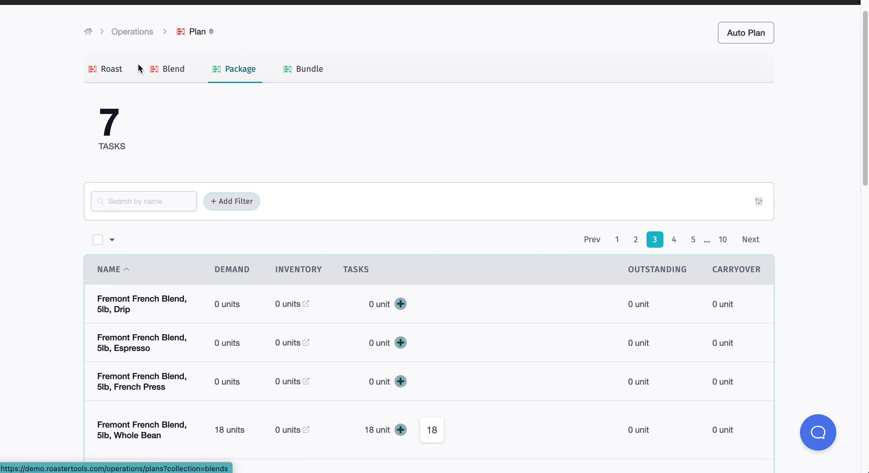
Step: Return to the roast plan and run Auto Plan to cover the outstanding demand
left_click(109, 71)
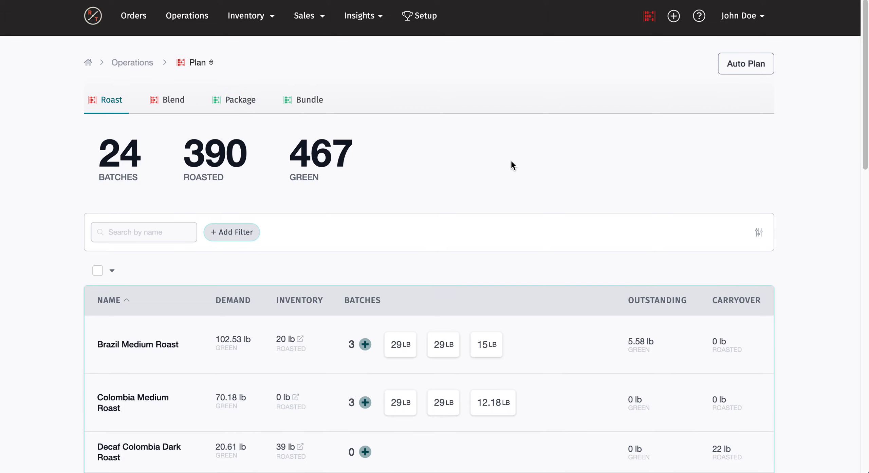
left_click(744, 64)
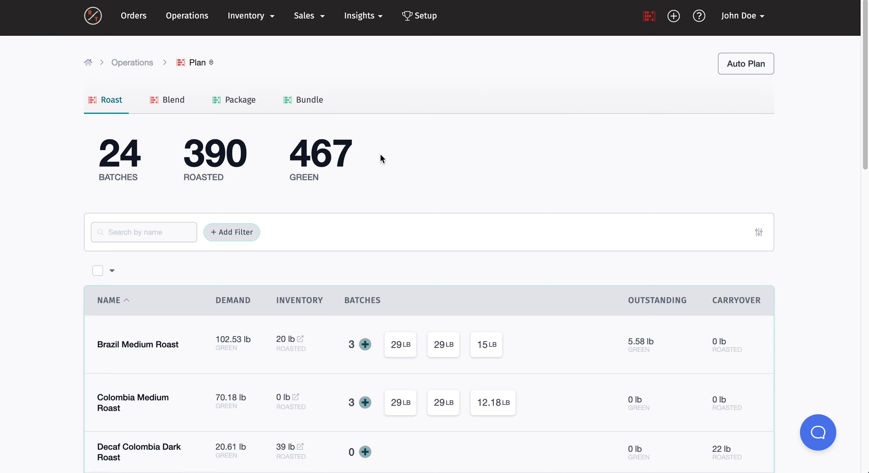
Step: Filter the package plan with the quick view for packages with demand
left_click(241, 112)
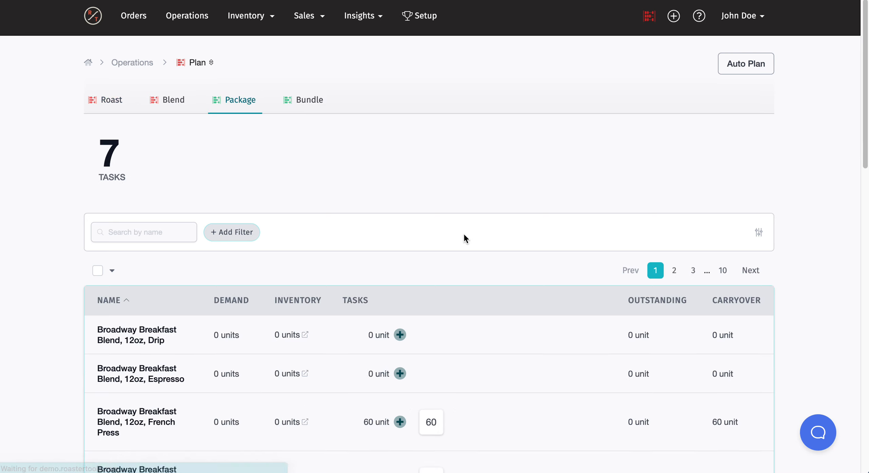
scroll(463, 232, "down", 1)
left_click(239, 214)
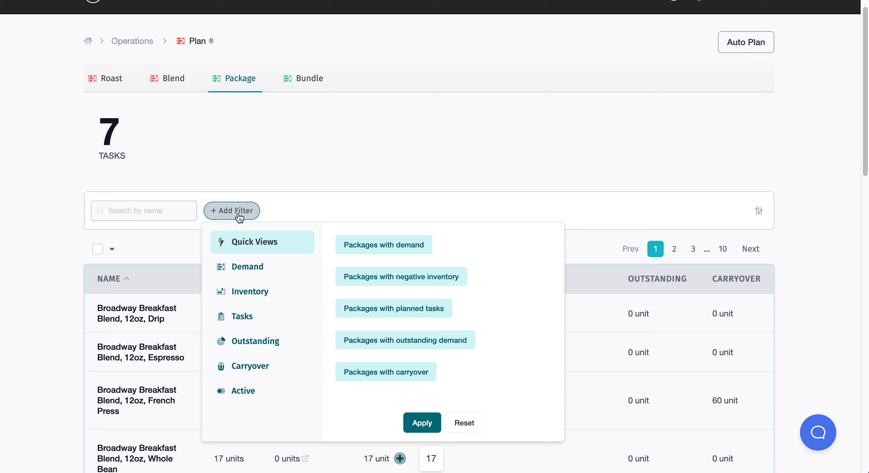
left_click(361, 245)
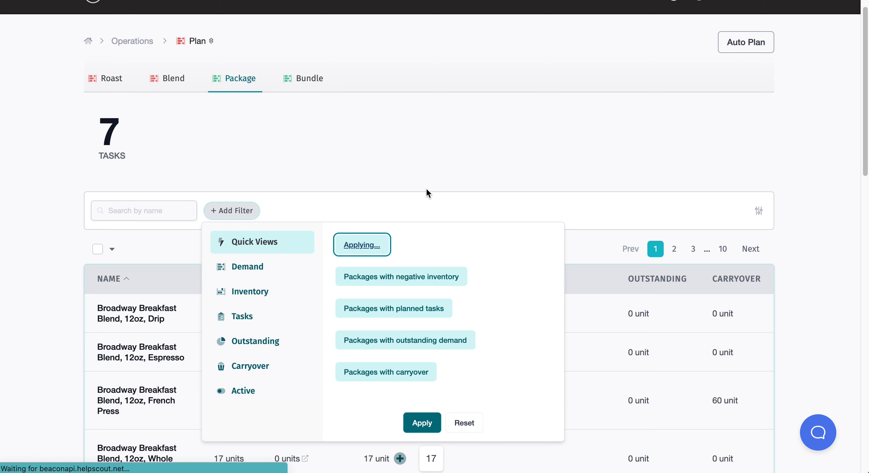
scroll(495, 239, "down", 5)
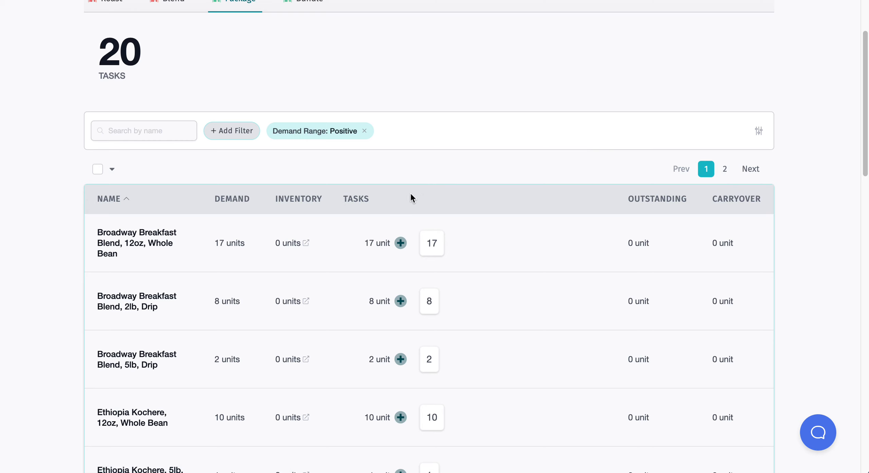
Step: Check the available quick-view filters and examine the filtered package tasks
left_click(219, 136)
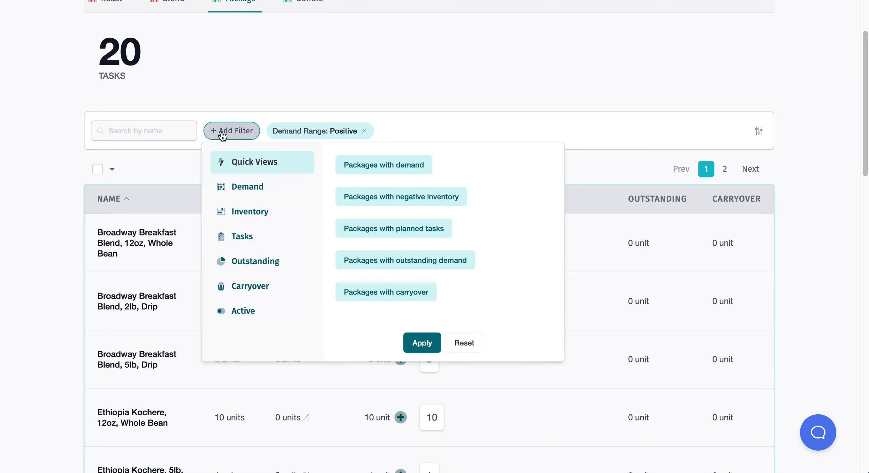
left_click(242, 66)
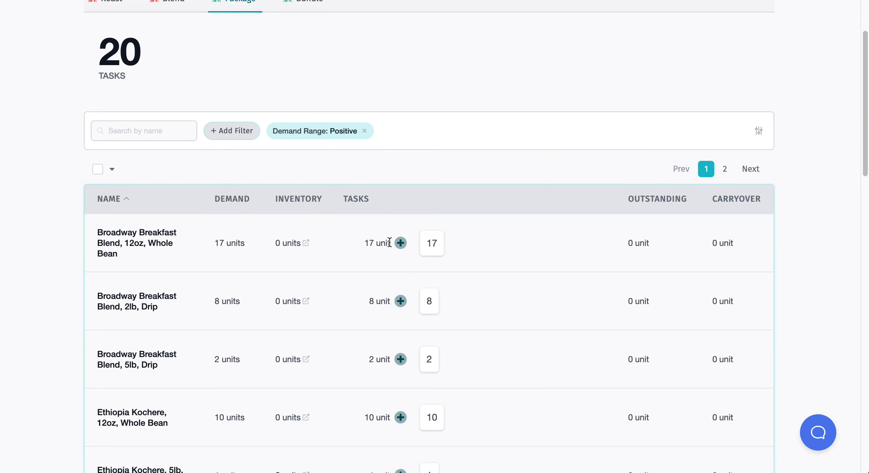
scroll(488, 226, "up", 3)
scroll(496, 319, "down", 3)
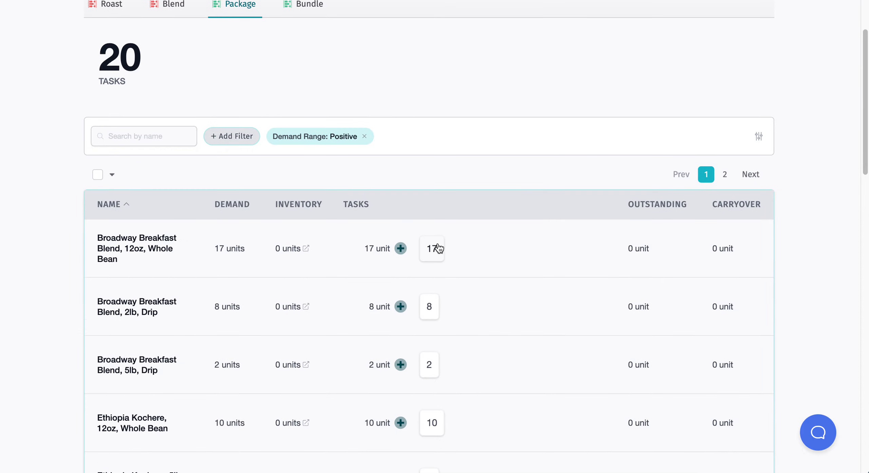
scroll(439, 311, "up", 1)
scroll(441, 314, "up", 2)
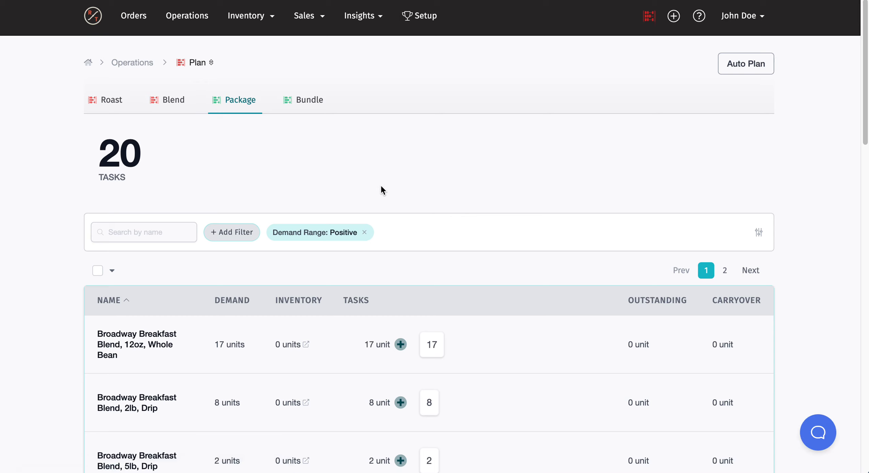
Step: Return to the roast plan and reload the Plan page to check the updated batches and stage statuses
left_click(109, 99)
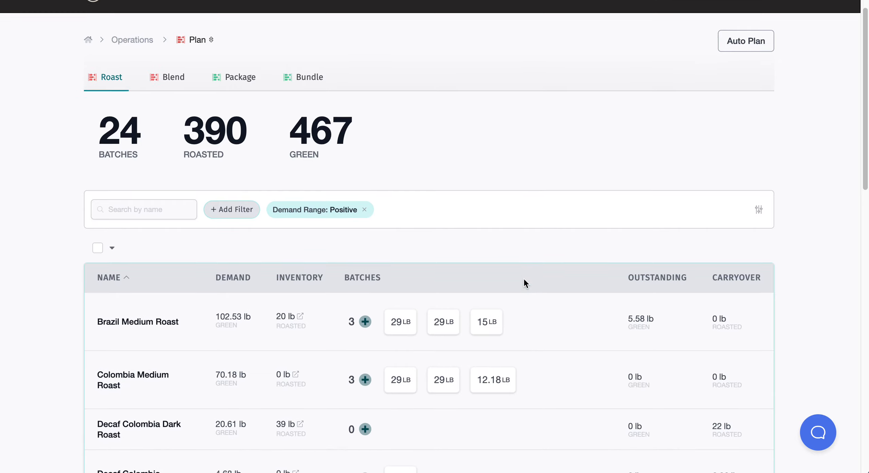
left_click(197, 62)
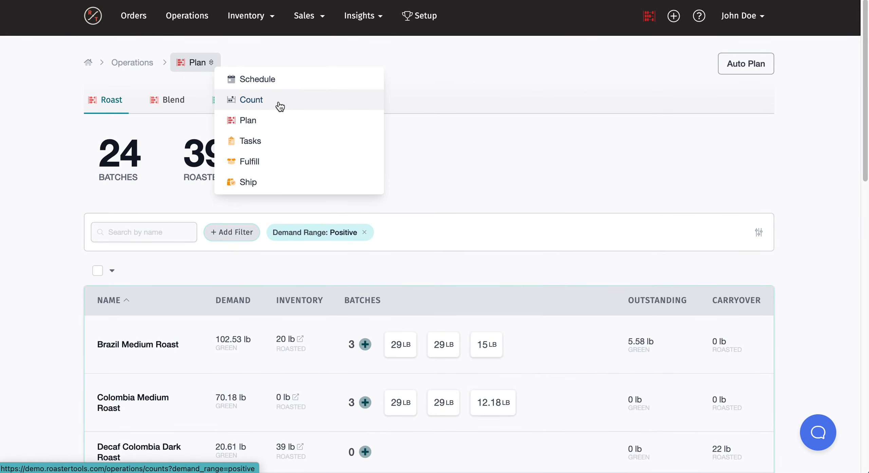
left_click(284, 123)
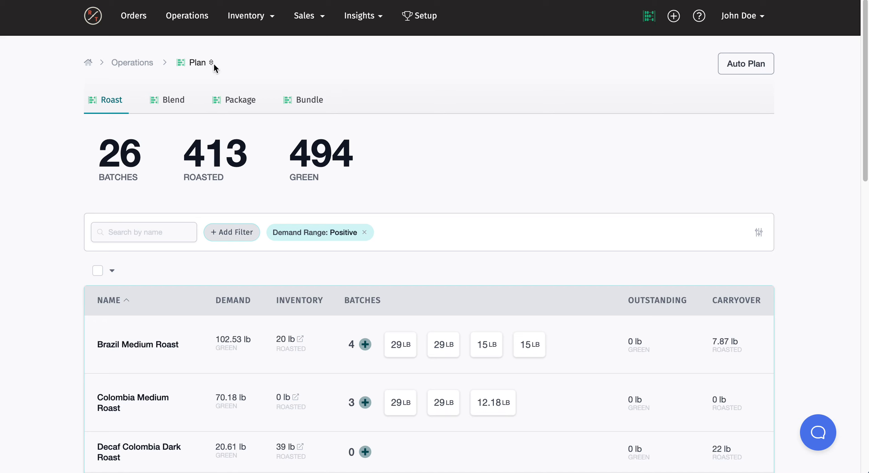
Step: Go to the Operations dashboard and look over its Due Today, Inventory, Plan, Tasks, Fulfill and Ship sections
left_click(203, 64)
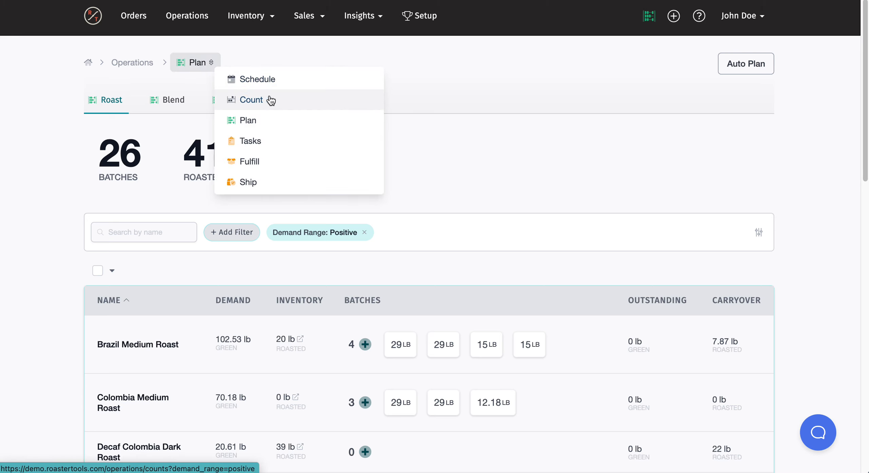
left_click(132, 62)
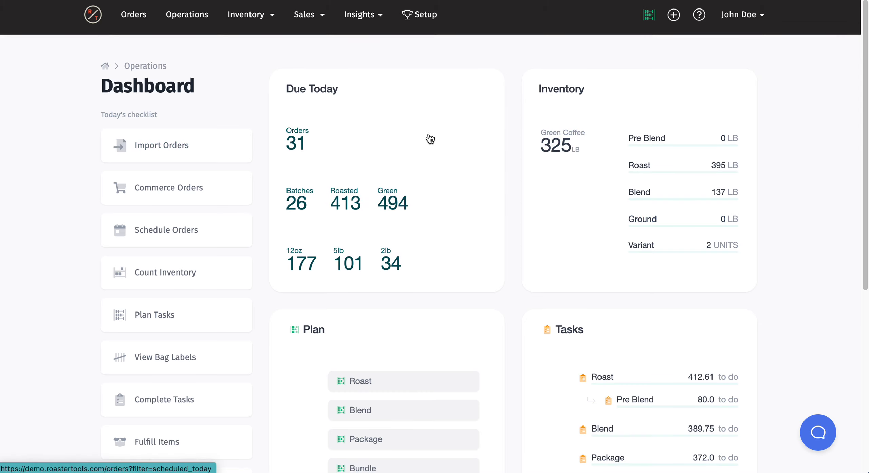
scroll(428, 138, "down", 4)
scroll(459, 152, "down", 5)
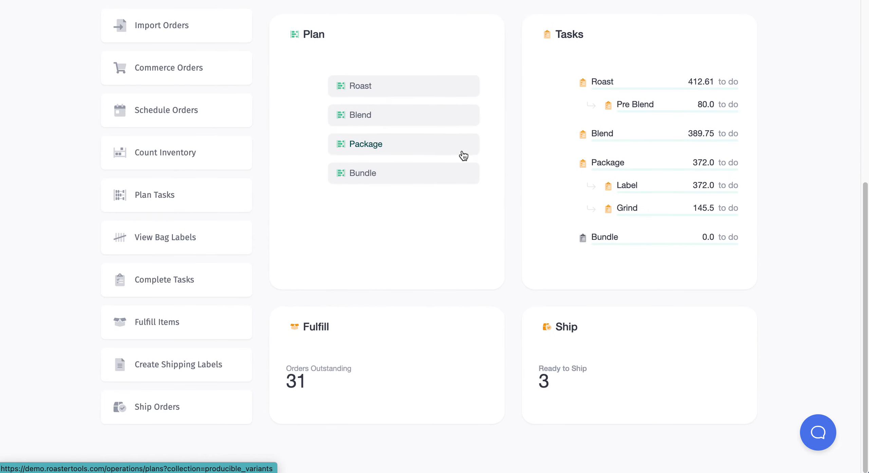
scroll(463, 157, "up", 9)
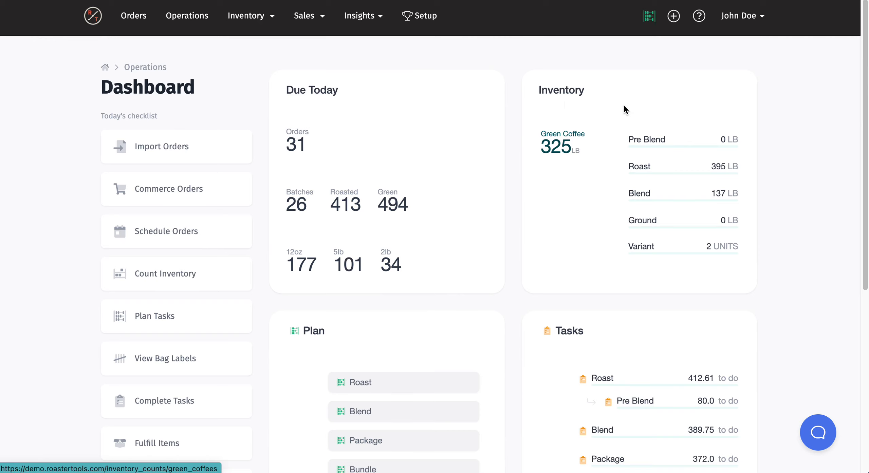
Step: View the Pre Blend inventory count from the dashboard's Inventory summary and return to the dashboard
left_click(656, 144)
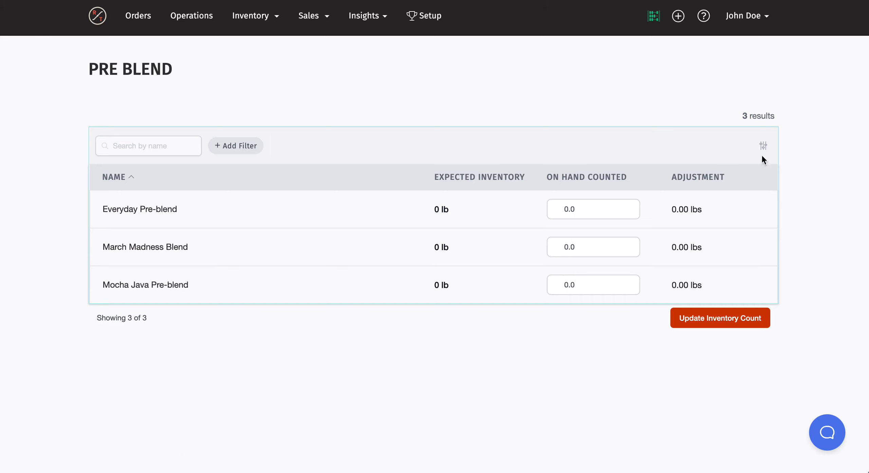
key("alt+Left")
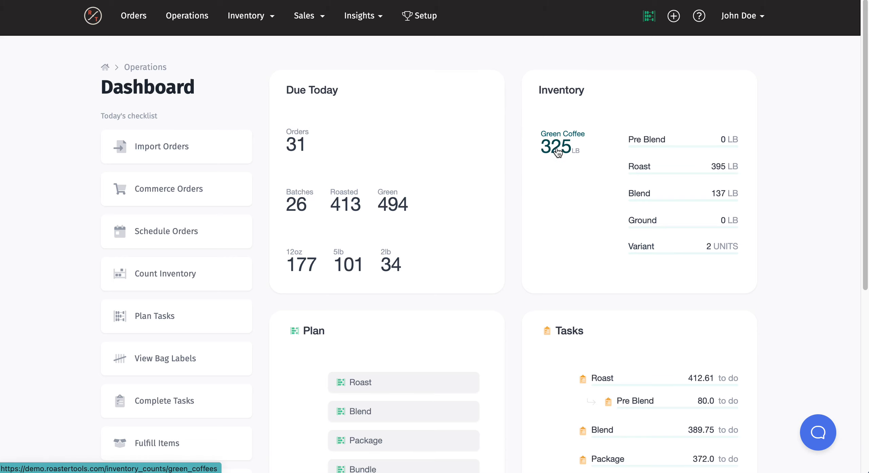
Step: Examine the remaining to-do amounts per task on the dashboard, along with the outstanding and ready-to-ship orders
scroll(569, 247, "down", 2)
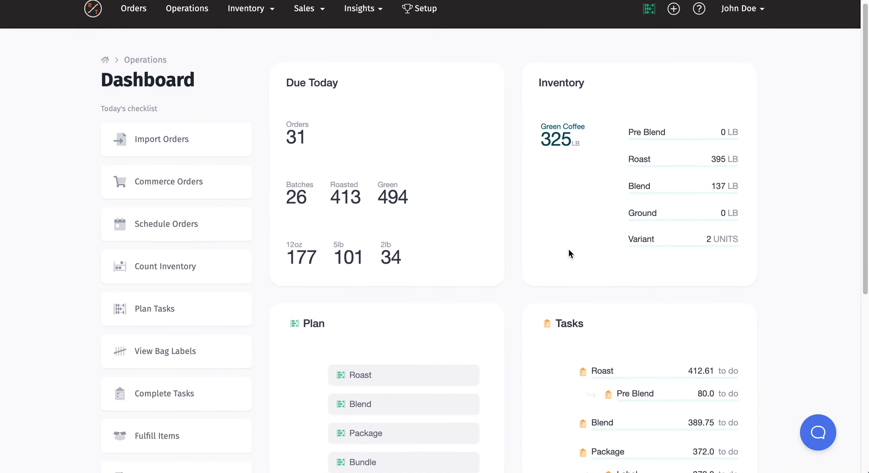
scroll(576, 246, "down", 1)
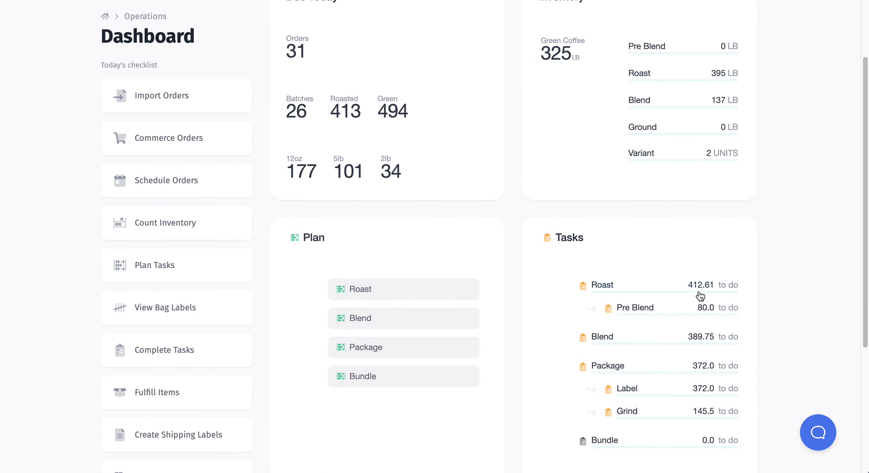
scroll(666, 305, "down", 3)
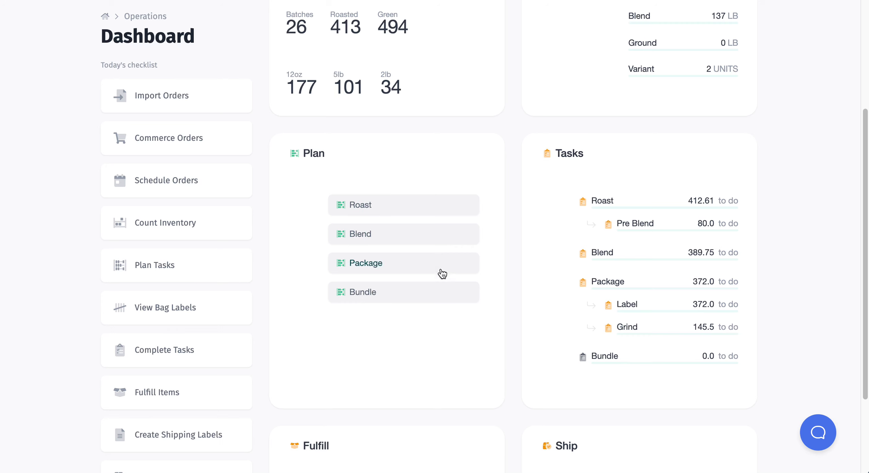
scroll(413, 308, "down", 3)
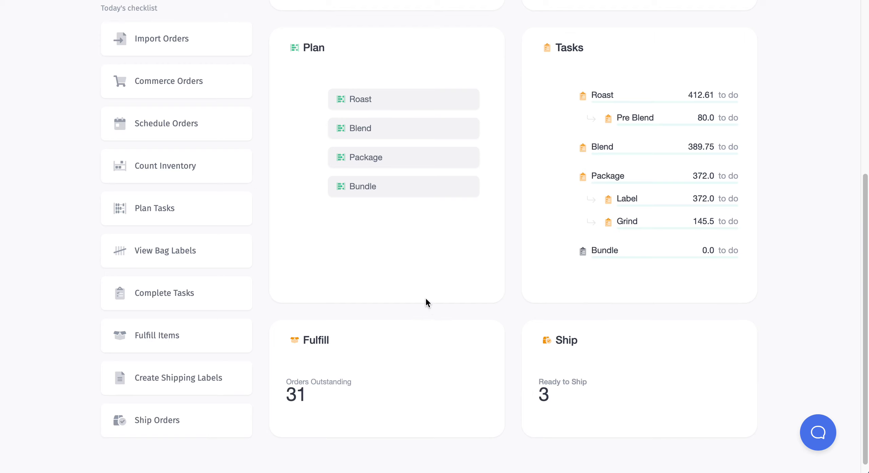
scroll(427, 302, "up", 4)
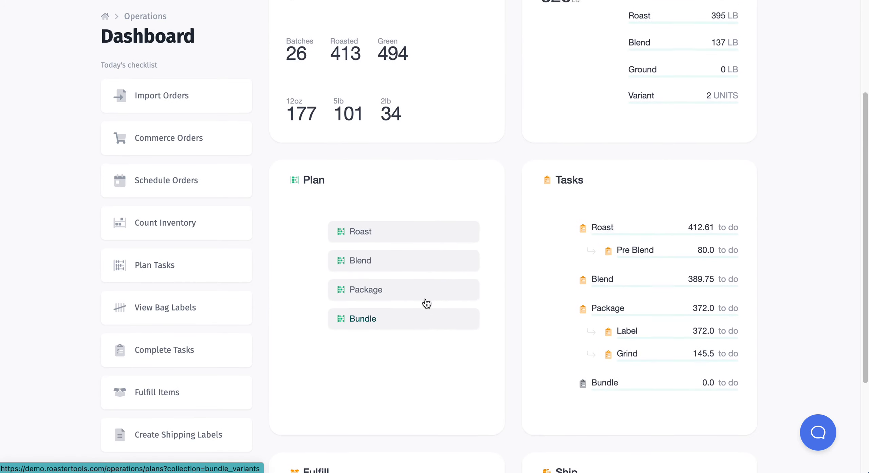
scroll(427, 302, "up", 4)
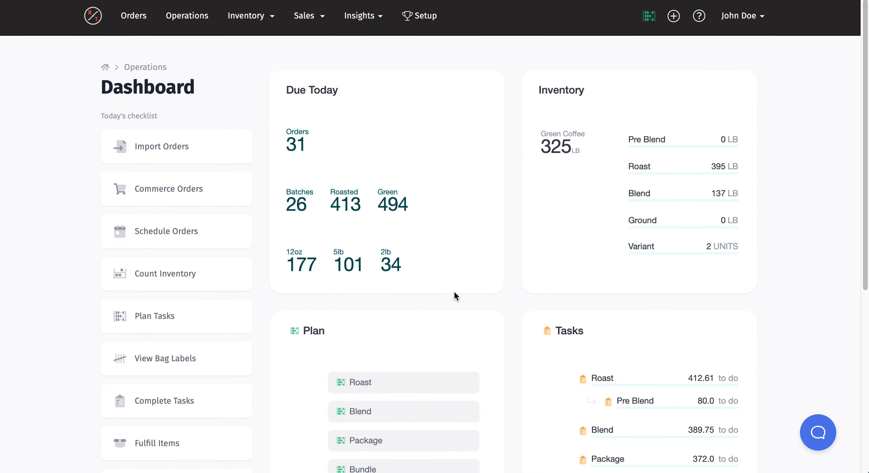